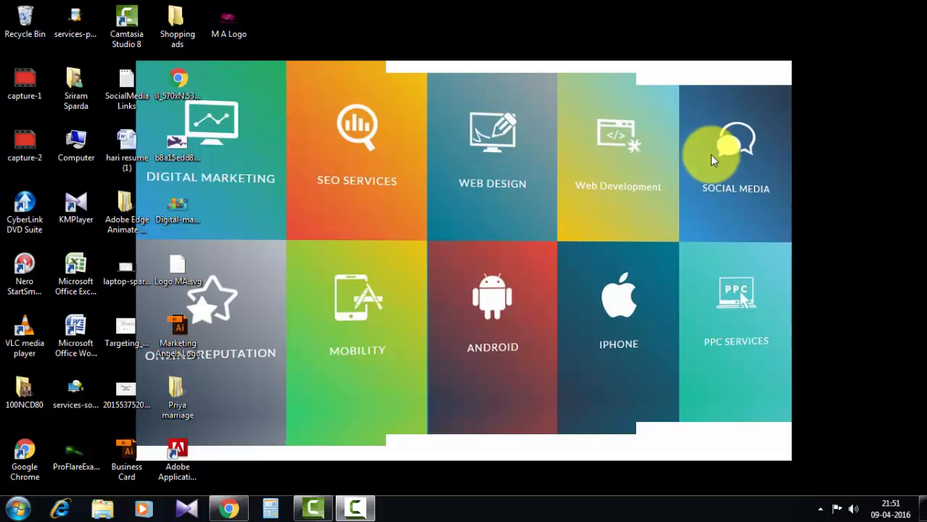
Step: Switch to Google AdWords in Chrome and open Keyword Planner in a new tab
{"action": "left_click", "coordinate": [231, 507]}
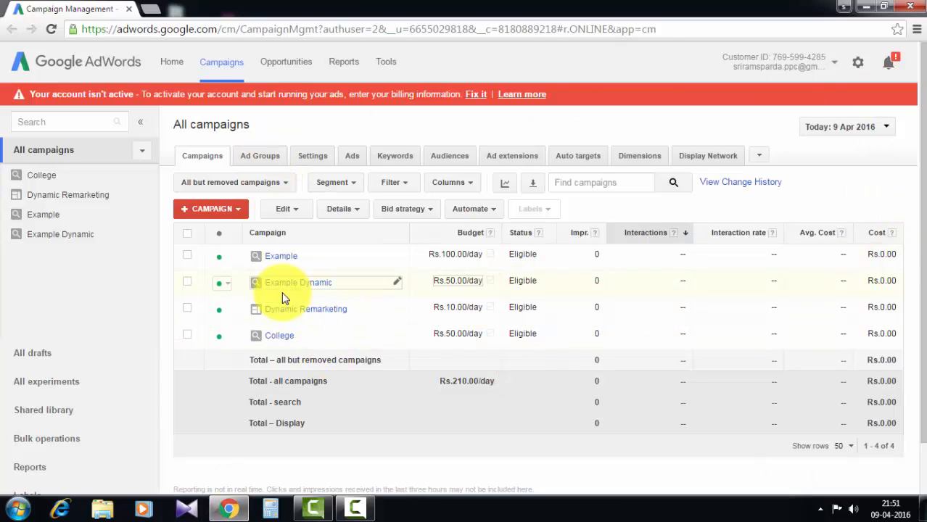
{"action": "left_click", "coordinate": [386, 65]}
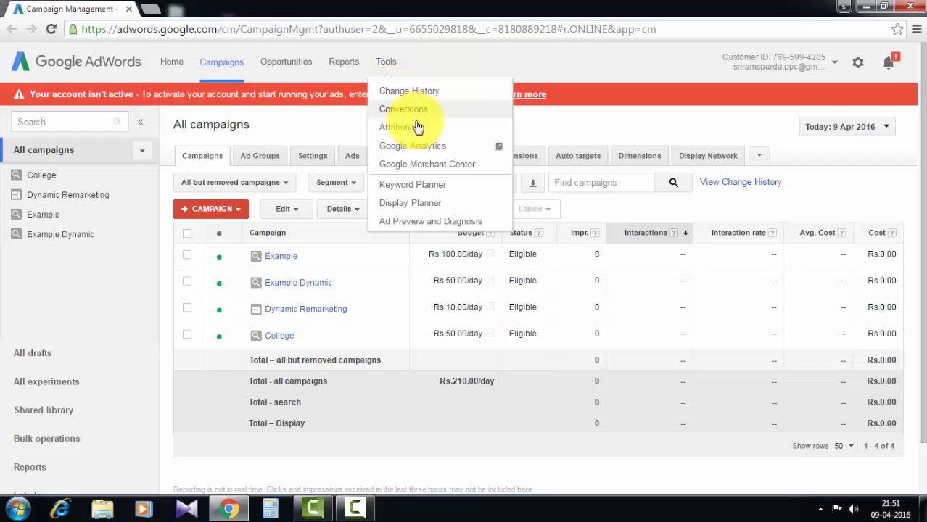
{"action": "right_click", "coordinate": [413, 190]}
{"action": "left_click", "coordinate": [420, 198]}
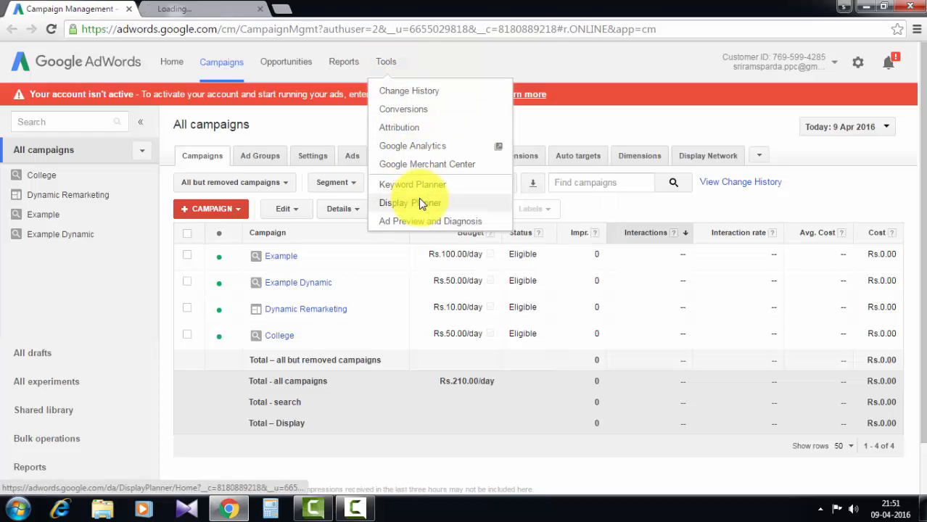
{"action": "left_click", "coordinate": [197, 8]}
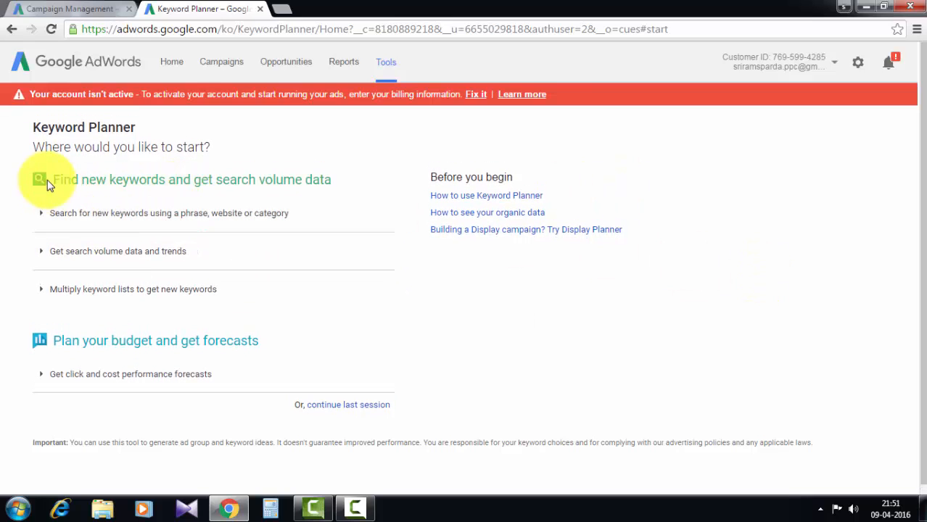
Step: Expand the form for searching new keywords using a phrase, website or category
{"action": "left_click_drag", "start_coordinate": [41, 181], "coordinate": [334, 190]}
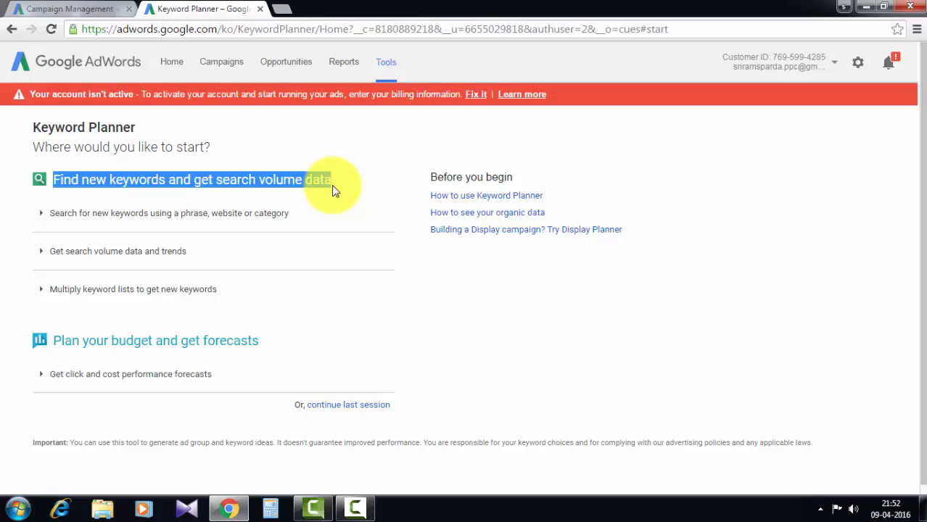
{"action": "left_click", "coordinate": [257, 229]}
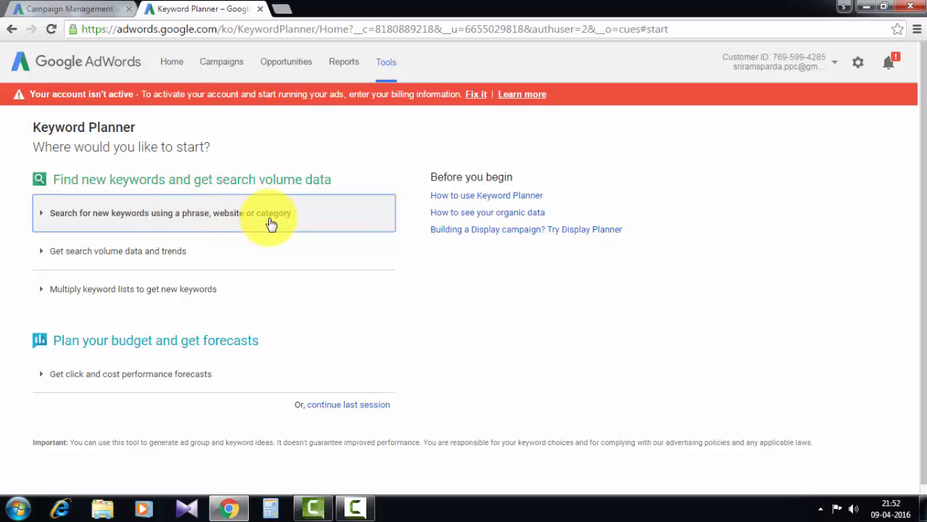
{"action": "left_click", "coordinate": [271, 224]}
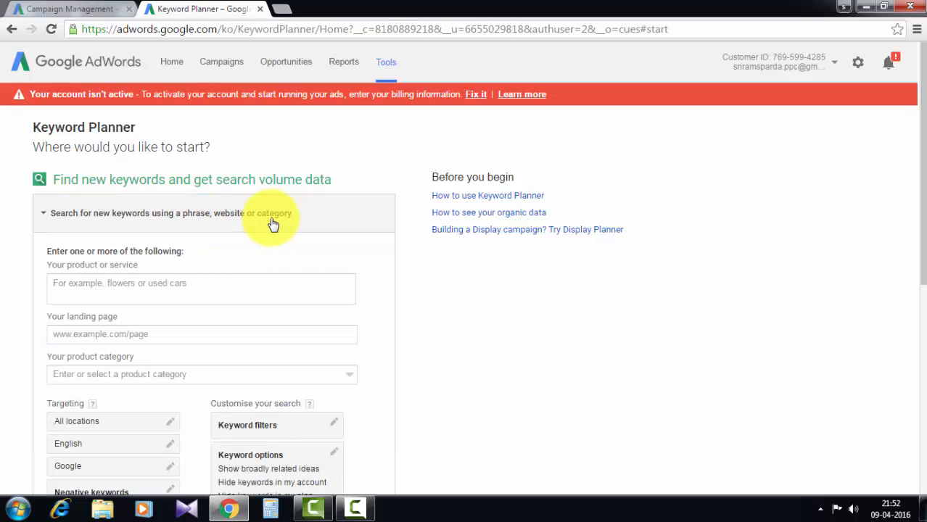
{"action": "scroll", "coordinate": [239, 221], "scroll_direction": "down", "scroll_amount": 1}
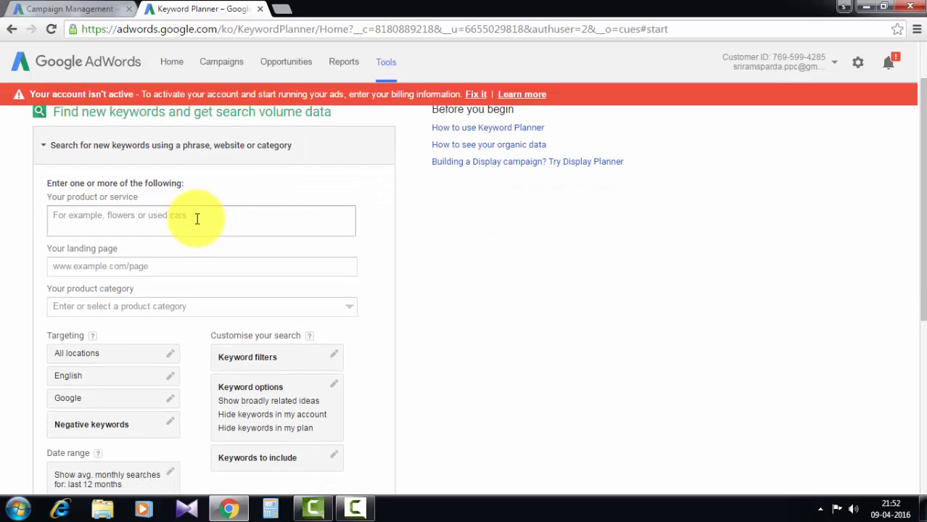
Step: Examine the product or service, landing page and product category fields, dismissing the Windows color scheme prompt
{"action": "left_click", "coordinate": [185, 219]}
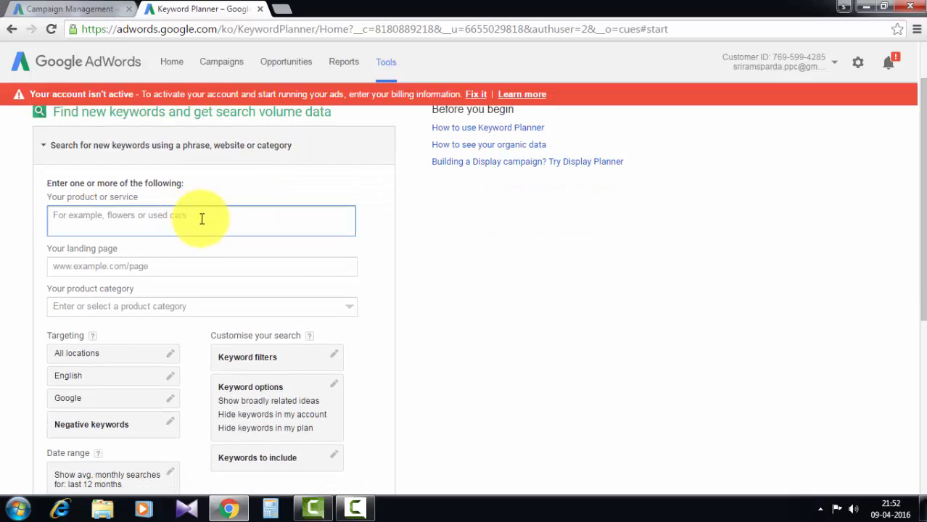
{"action": "left_click", "coordinate": [174, 267]}
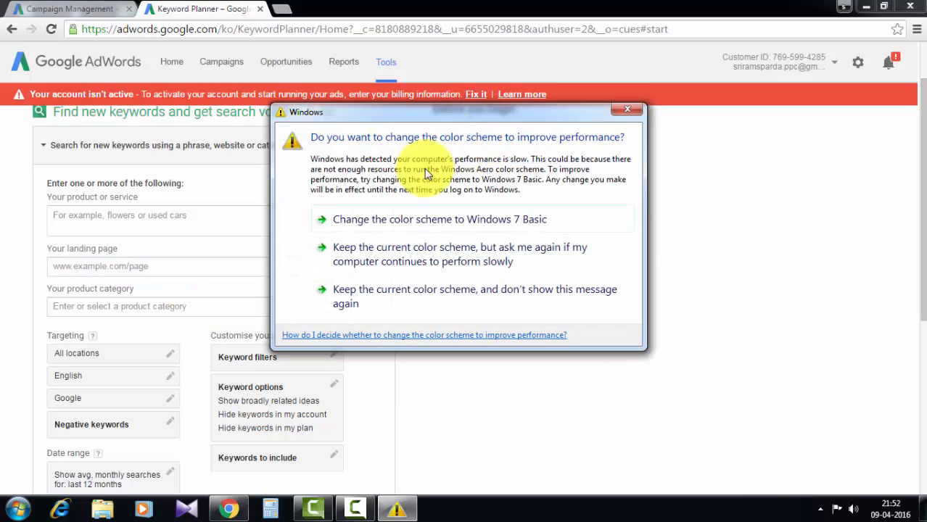
{"action": "left_click", "coordinate": [627, 108]}
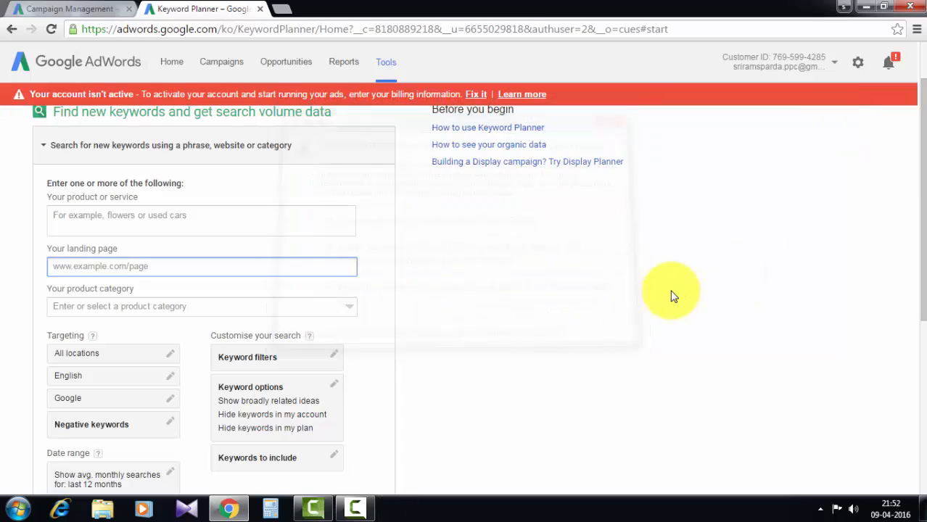
{"action": "left_click", "coordinate": [191, 307]}
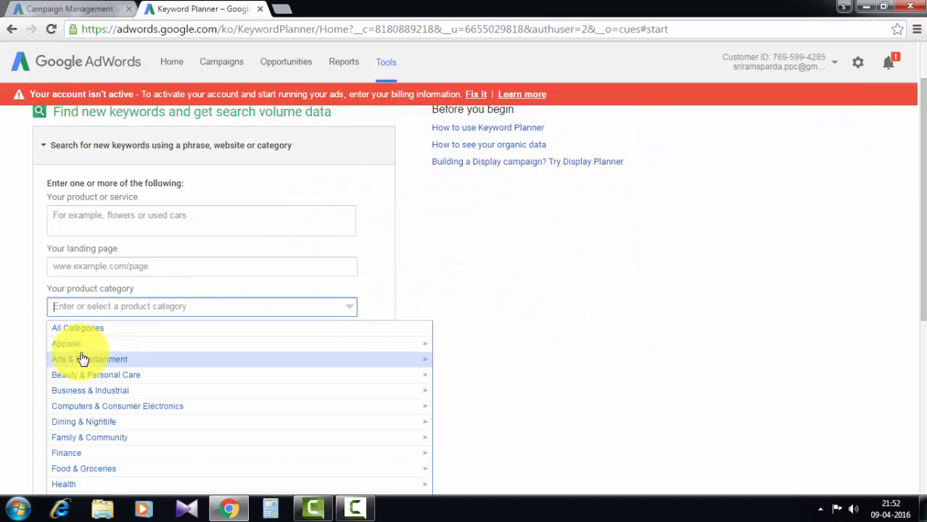
{"action": "left_click", "coordinate": [587, 306]}
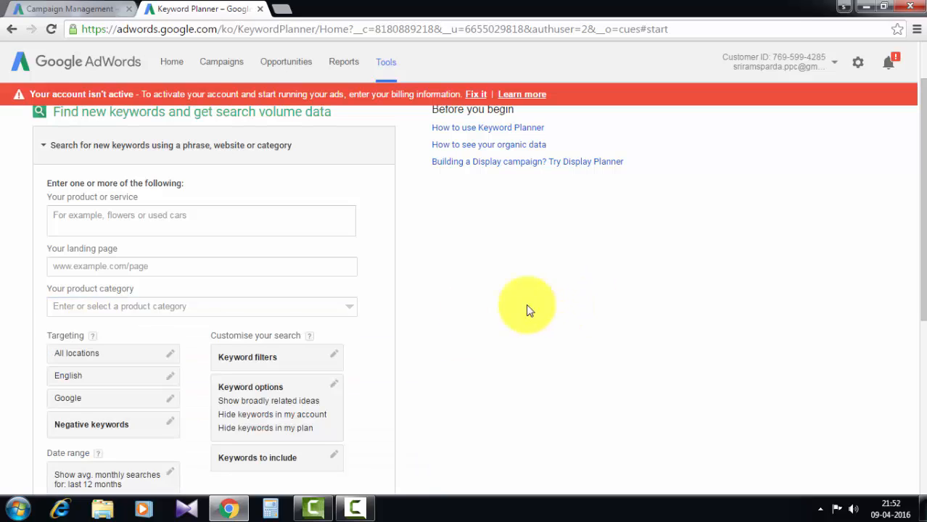
{"action": "left_click", "coordinate": [289, 266]}
{"action": "left_click", "coordinate": [297, 307]}
{"action": "key", "text": "shift+Tab"}
{"action": "key", "text": "shift+Tab"}
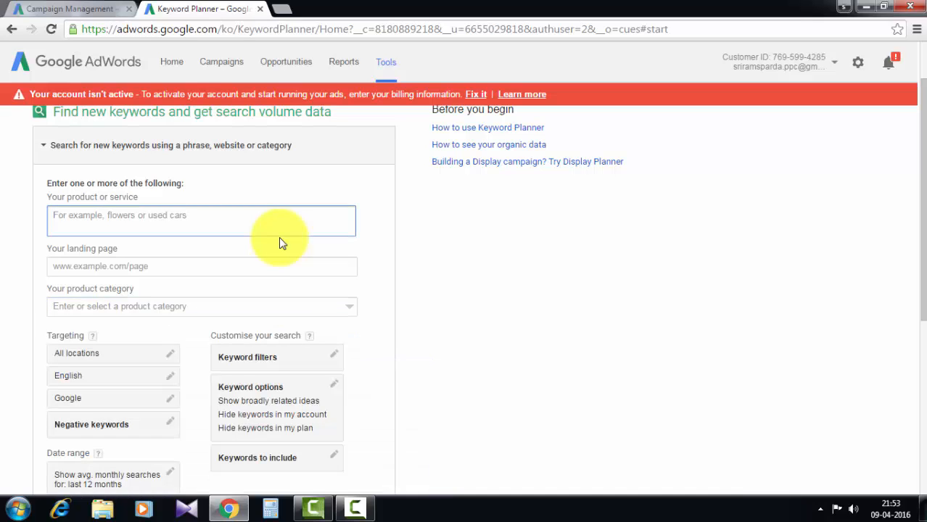
Step: Edit the targeted locations and add India as a country in place of all locations
{"action": "scroll", "coordinate": [282, 243], "scroll_direction": "down", "scroll_amount": 1}
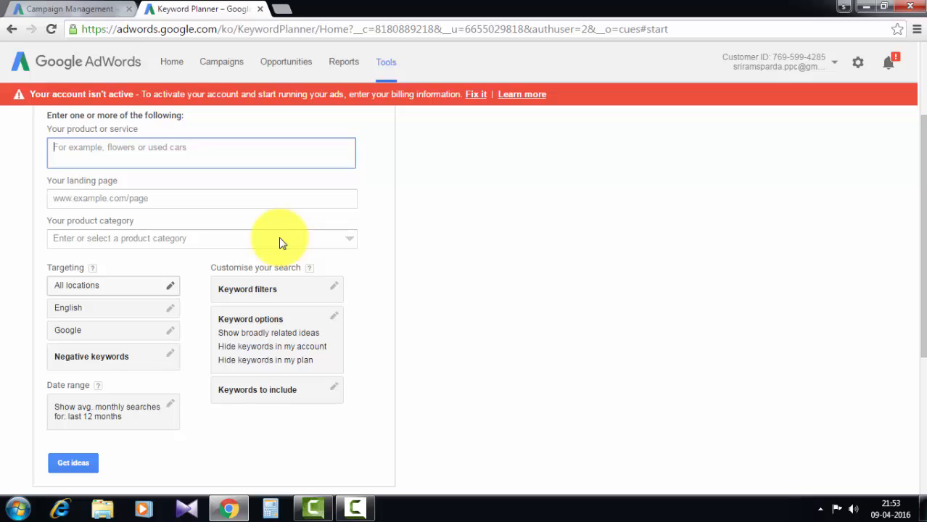
{"action": "left_click", "coordinate": [170, 286]}
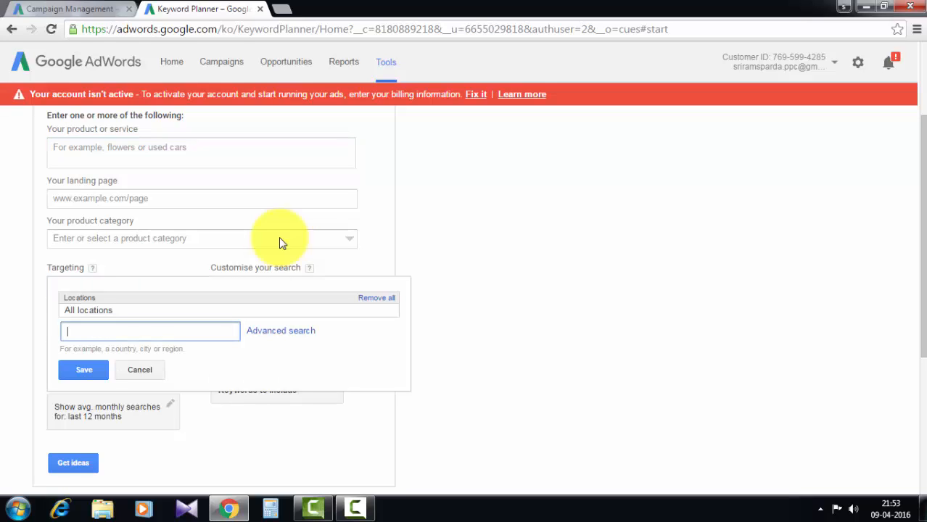
{"action": "type", "text": "i"}
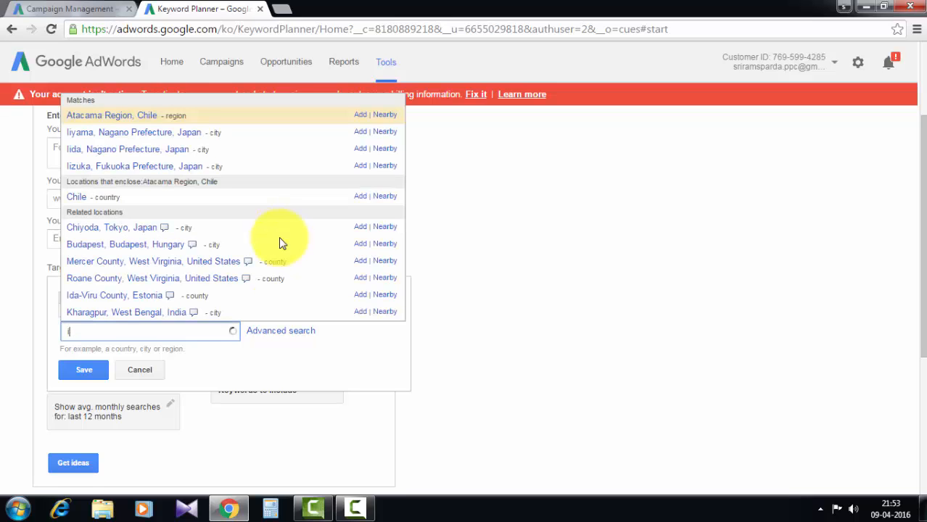
{"action": "type", "text": "ndia"}
{"action": "key", "text": "Down"}
{"action": "key", "text": "Down"}
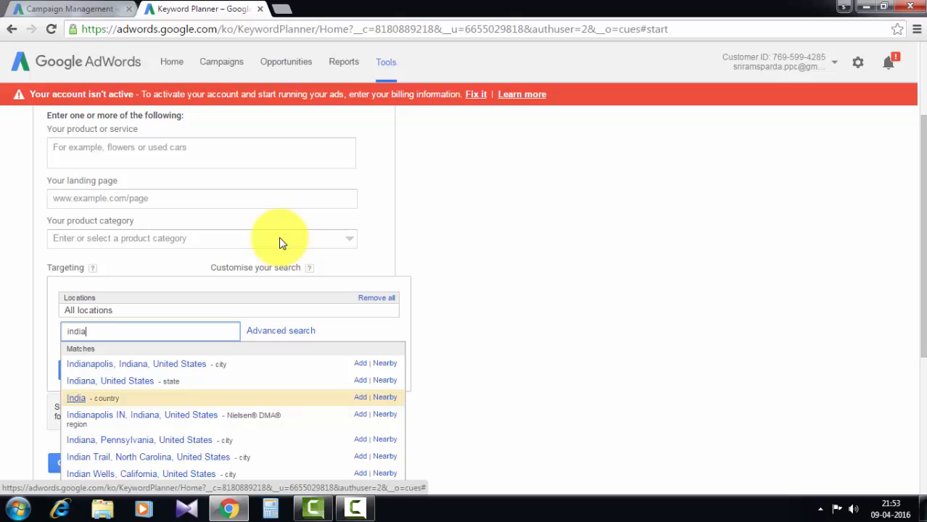
{"action": "key", "text": "Return"}
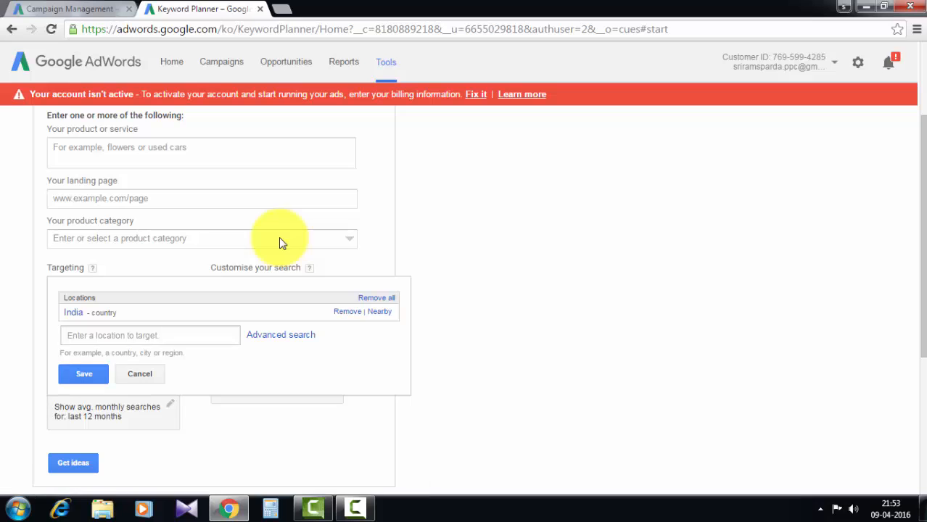
Step: Add the state Tamil Nadu, India and the city Chennai to the targeted locations
{"action": "type", "text": "tamil"}
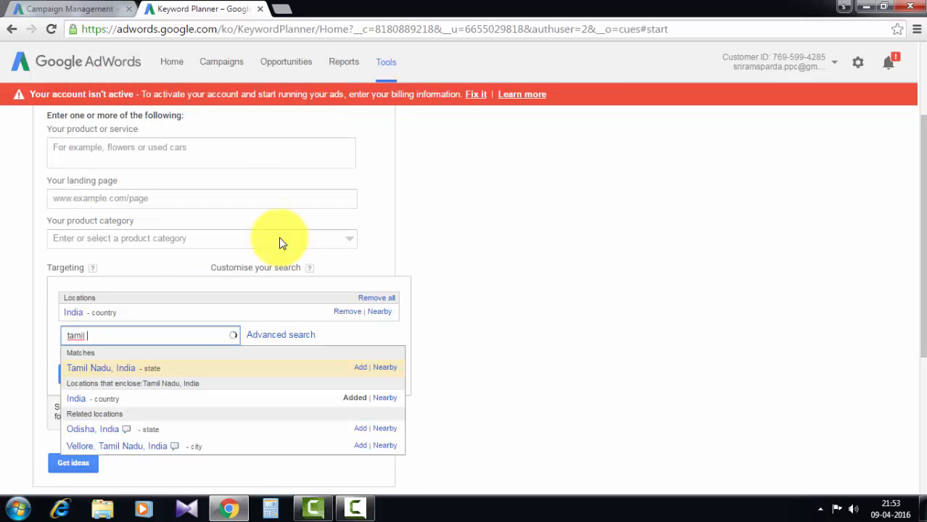
{"action": "key", "text": "Return"}
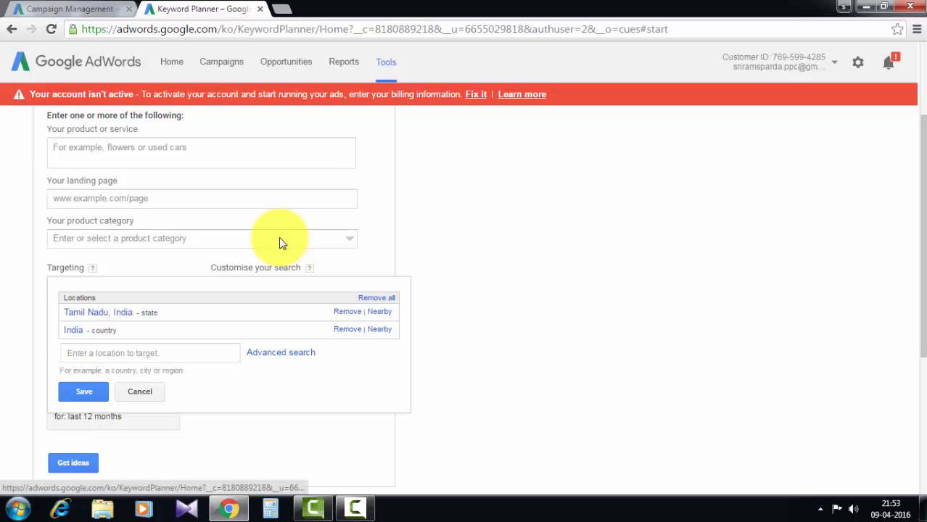
{"action": "type", "text": "chennai"}
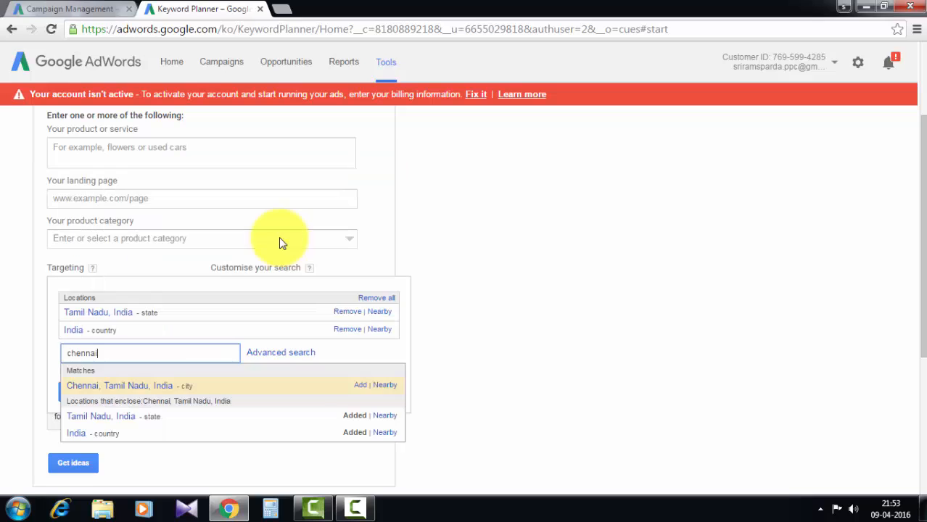
{"action": "key", "text": "Return"}
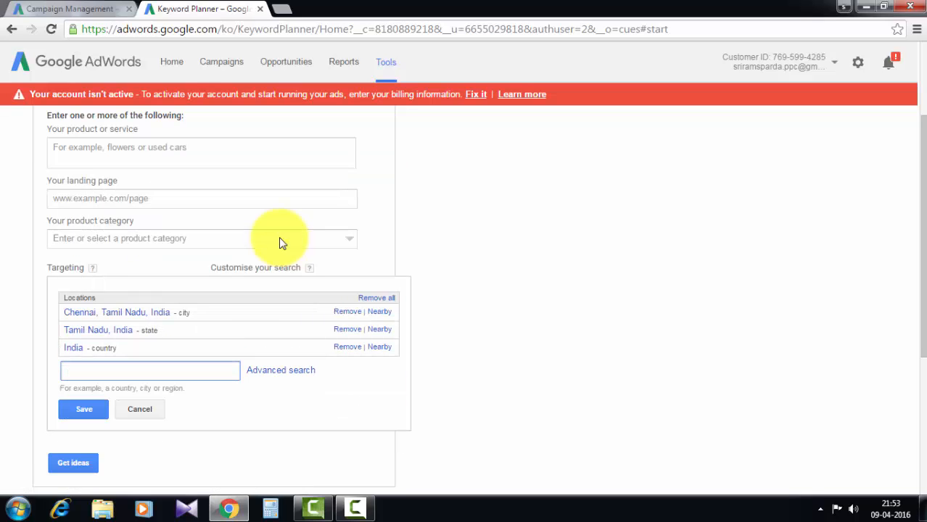
Step: Add the United States and the state of California to the targeted locations
{"action": "type", "text": "unites"}
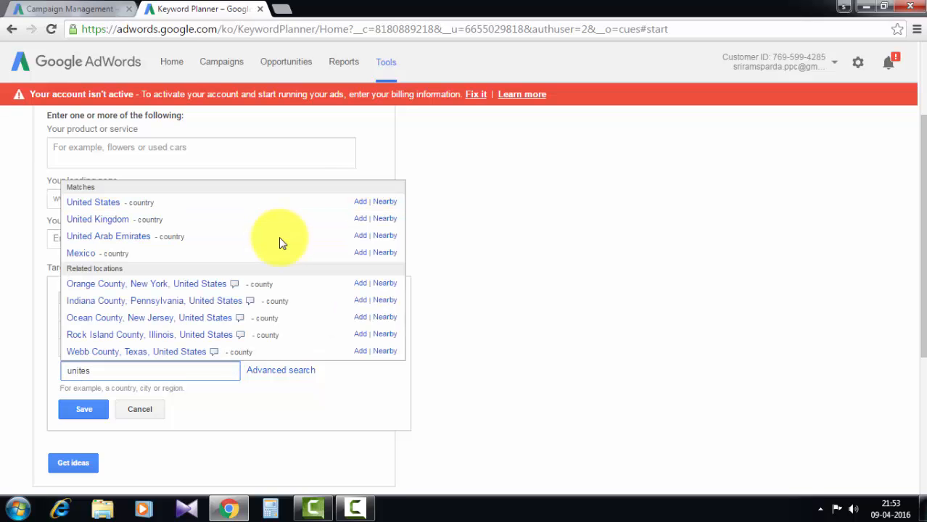
{"action": "key", "text": "Return"}
{"action": "type", "text": "c"}
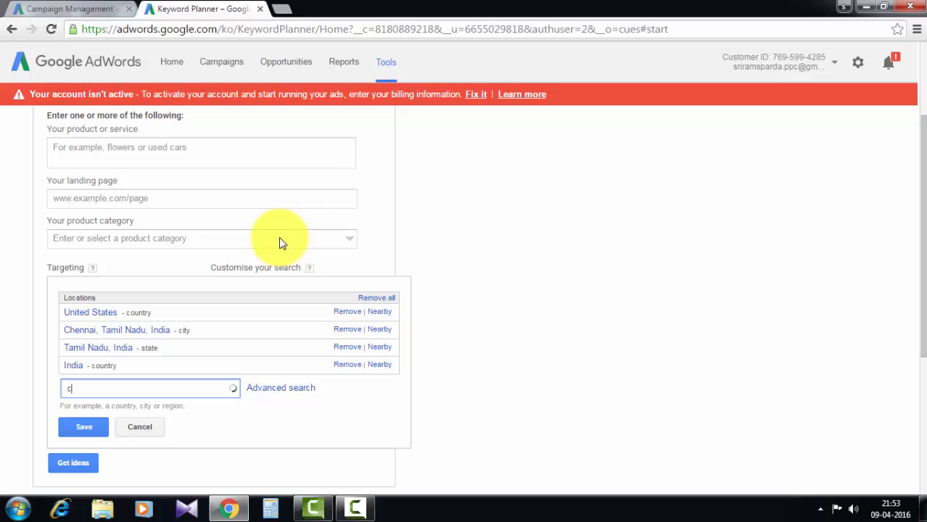
{"action": "type", "text": "ali"}
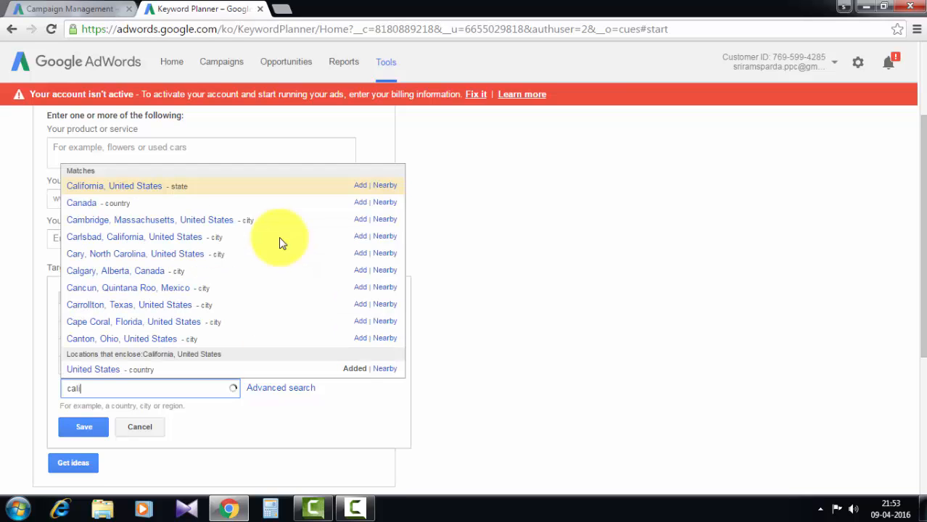
{"action": "type", "text": "fonia"}
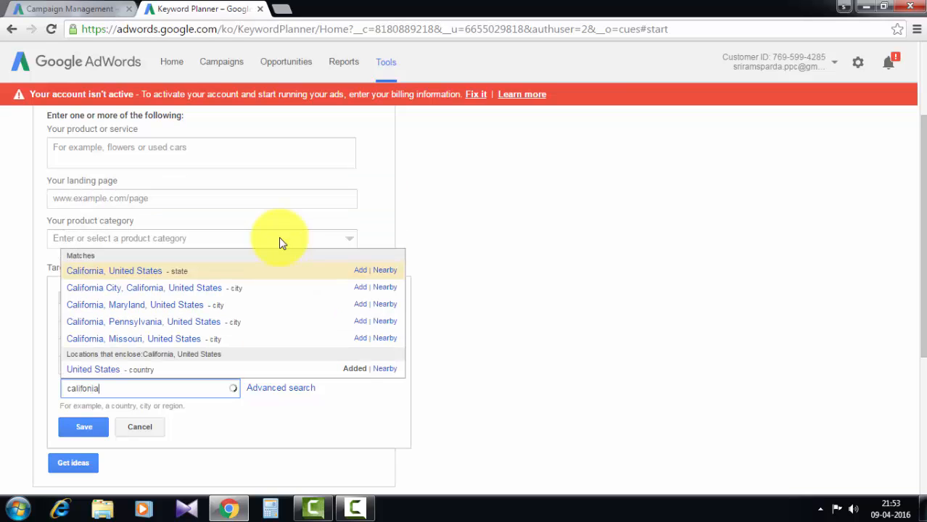
{"action": "key", "text": "Return"}
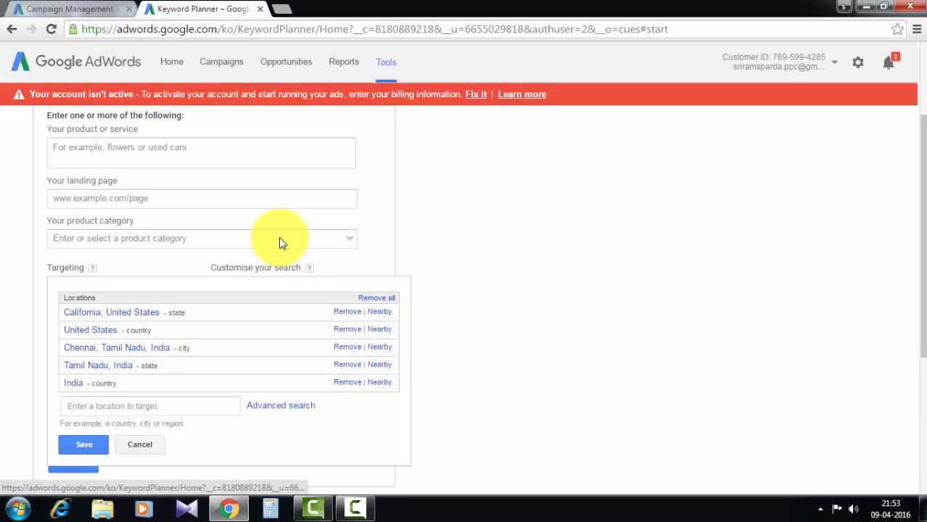
Step: Add the city San Jose, California, United States and save the location targeting
{"action": "type", "text": "sa"}
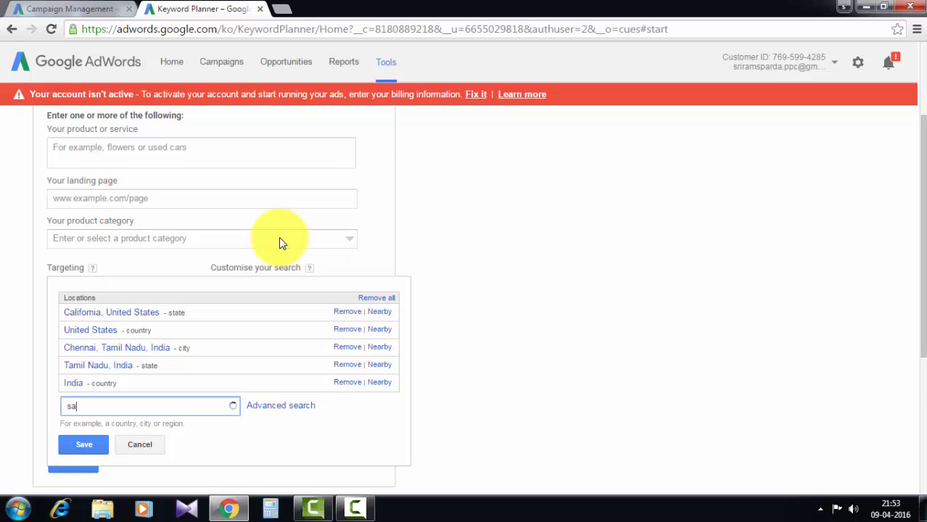
{"action": "type", "text": "n jose"}
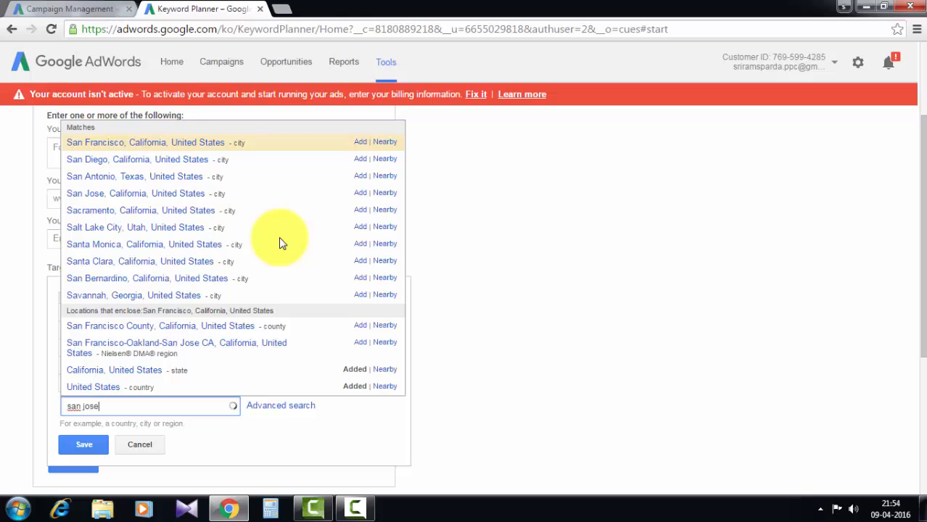
{"action": "key", "text": "Down"}
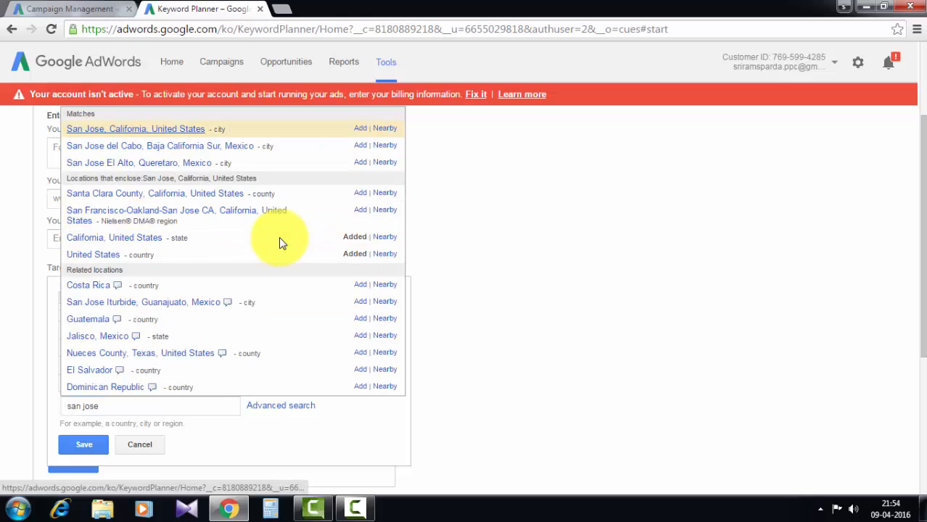
{"action": "key", "text": "Return"}
{"action": "key", "text": "Tab"}
{"action": "key", "text": "Tab"}
{"action": "key", "text": "Tab"}
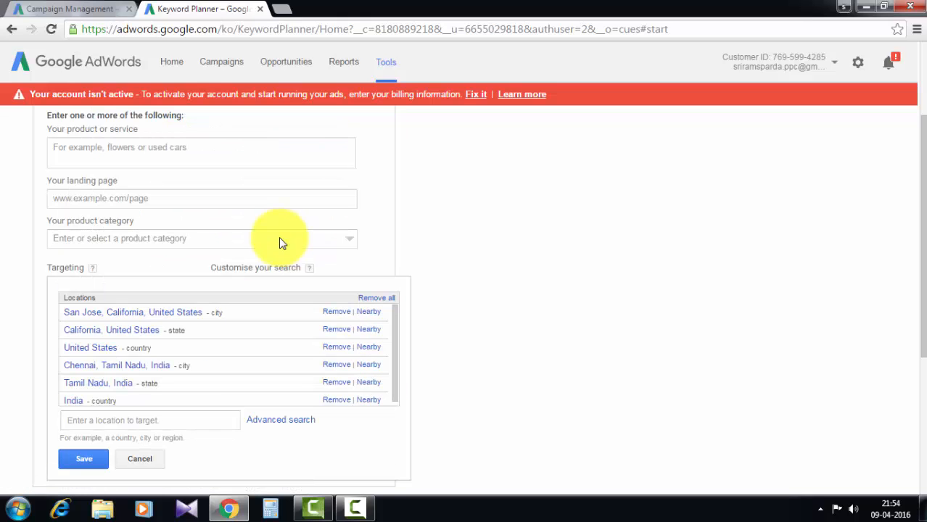
{"action": "key", "text": "Return"}
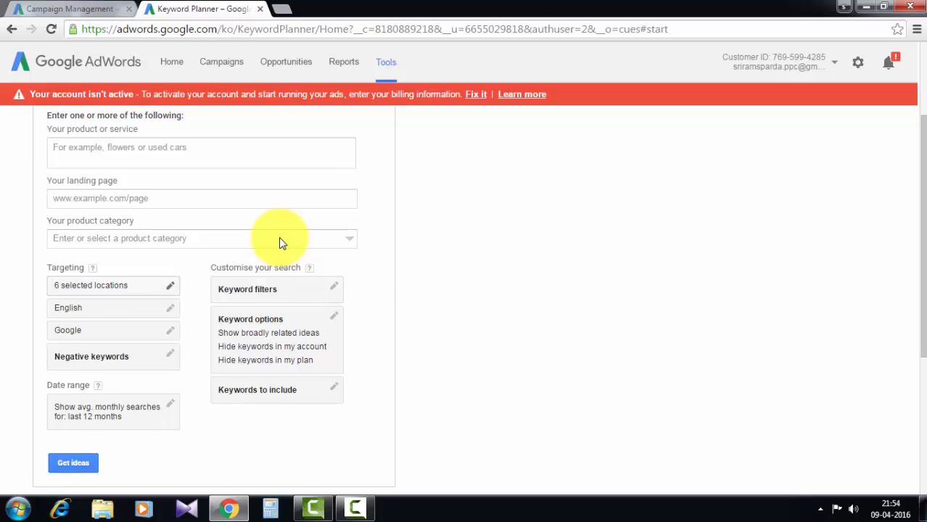
Step: View the list of available targeting languages and close it without choosing a different language
{"action": "left_click", "coordinate": [116, 286]}
{"action": "key", "text": "Return"}
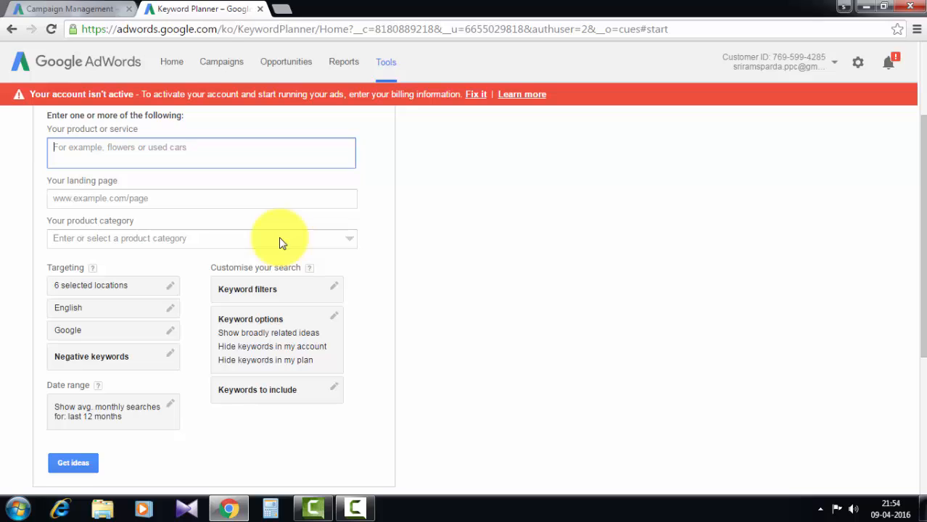
{"action": "left_click", "coordinate": [113, 308]}
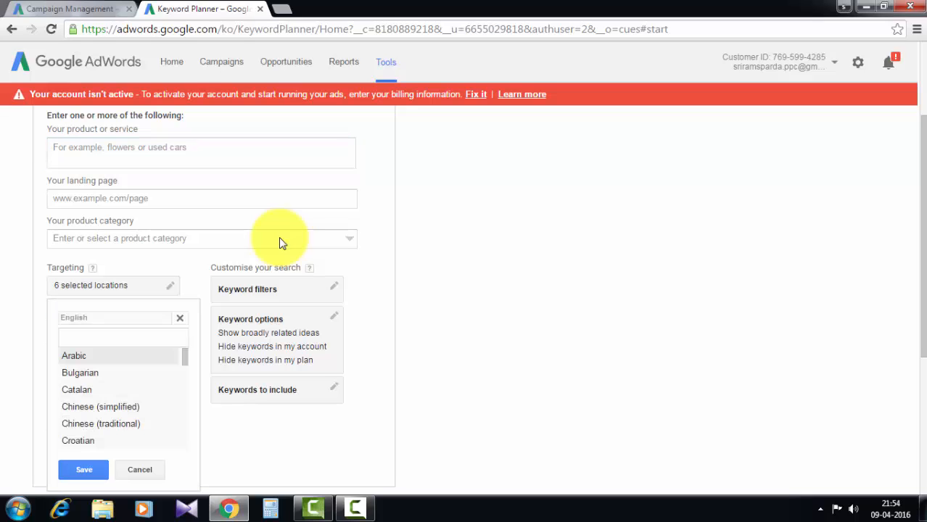
{"action": "left_click", "coordinate": [140, 470]}
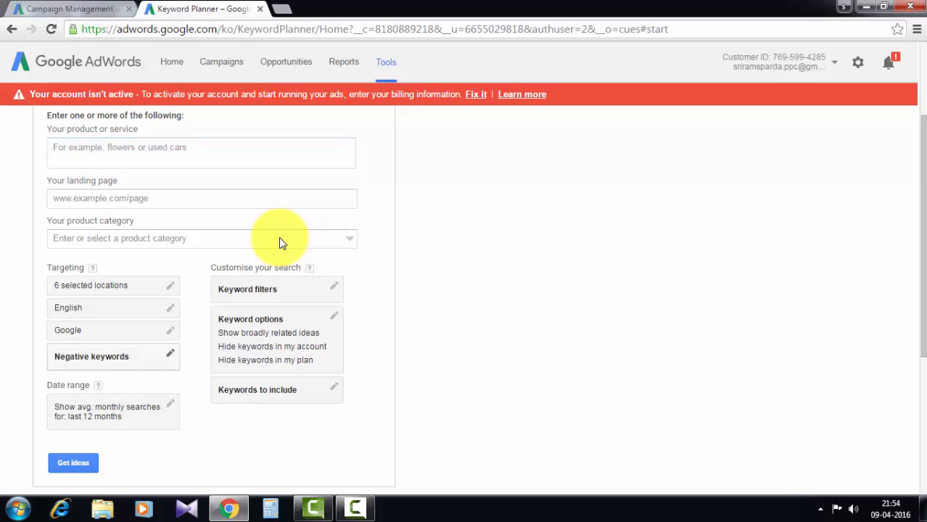
Step: Try the Google and search partners option for the targeted network and return to Google
{"action": "left_click", "coordinate": [113, 331]}
{"action": "left_click", "coordinate": [63, 357]}
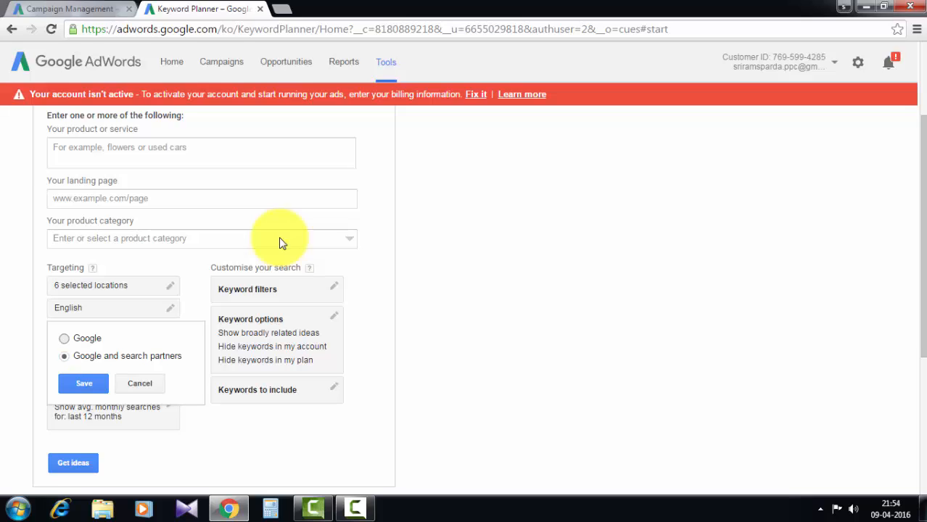
{"action": "key", "text": "Up"}
{"action": "key", "text": "Tab"}
{"action": "key", "text": "Return"}
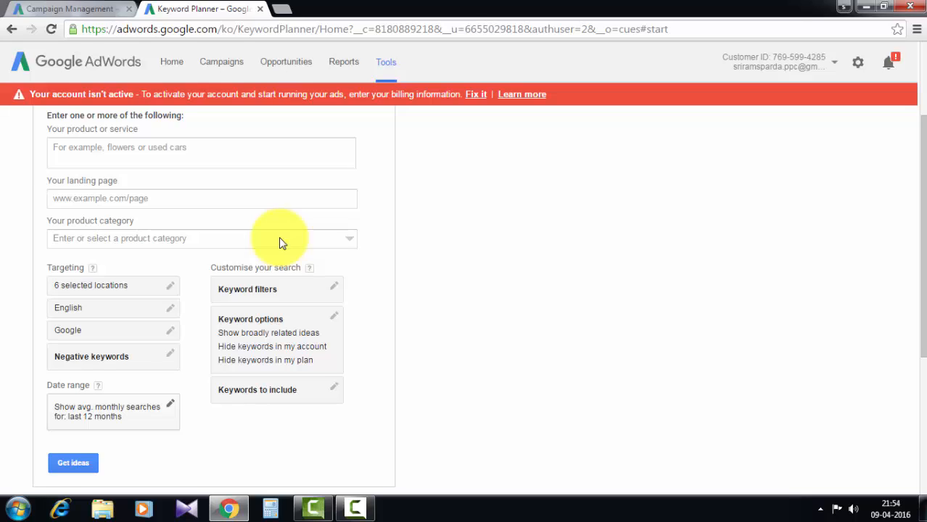
Step: Try a date range of Feb 2015 to Sep 2015 for average monthly searches and close the date settings without saving
{"action": "key", "text": "Tab"}
{"action": "key", "text": "Return"}
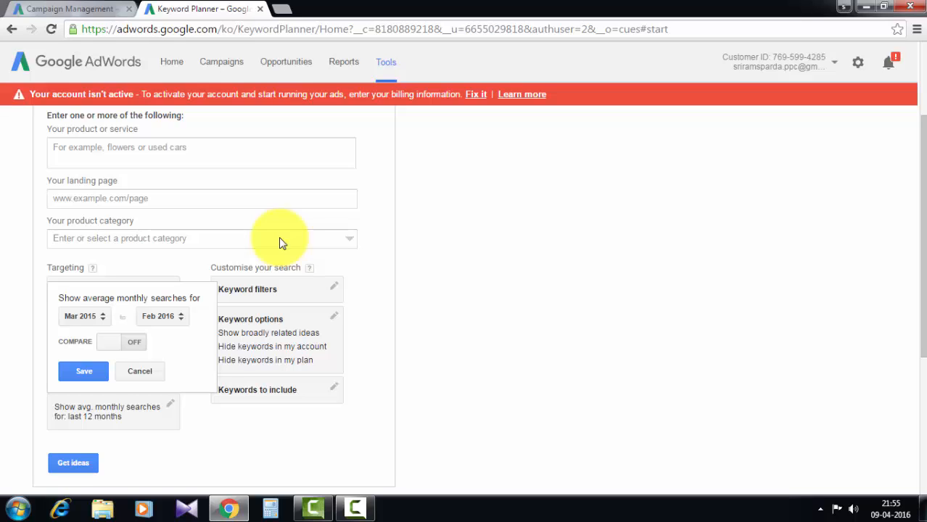
{"action": "key", "text": "Return"}
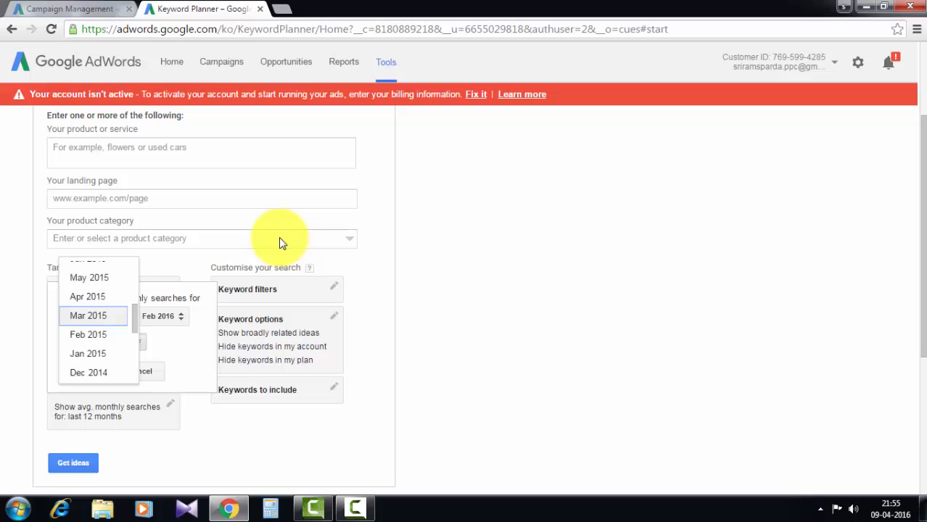
{"action": "key", "text": "Down"}
{"action": "key", "text": "Return"}
{"action": "key", "text": "Tab"}
{"action": "key", "text": "Return"}
{"action": "key", "text": "Down"}
{"action": "key", "text": "Down"}
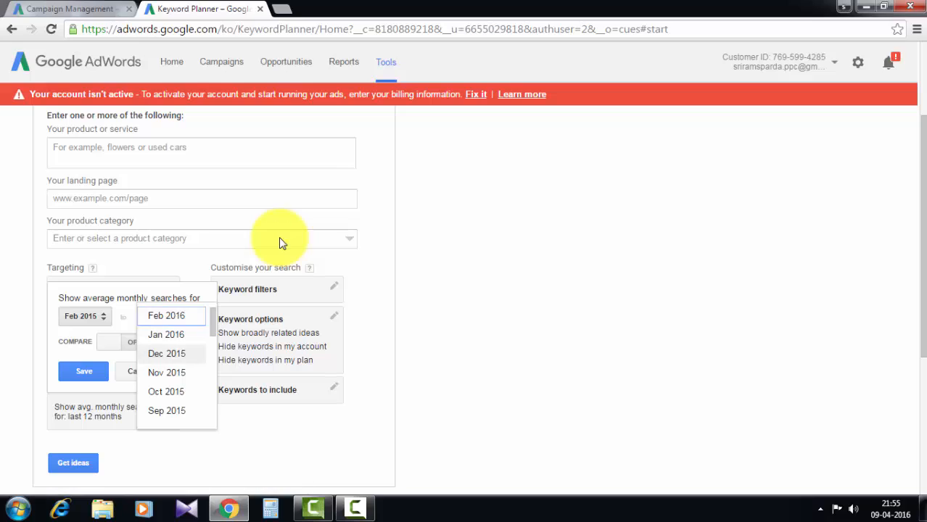
{"action": "key", "text": "Down"}
{"action": "key", "text": "Down"}
{"action": "key", "text": "Down"}
{"action": "key", "text": "Up"}
{"action": "key", "text": "Down"}
{"action": "key", "text": "Return"}
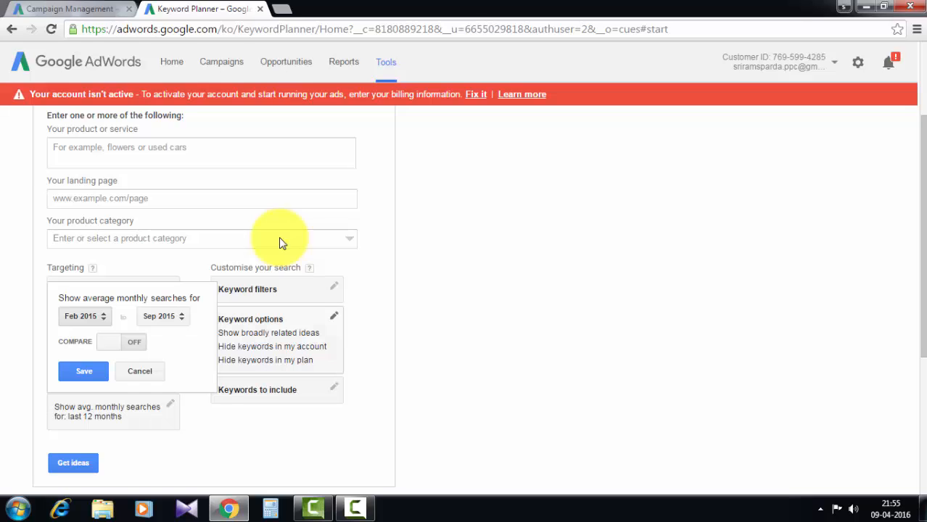
{"action": "key", "text": "Tab"}
{"action": "key", "text": "Return"}
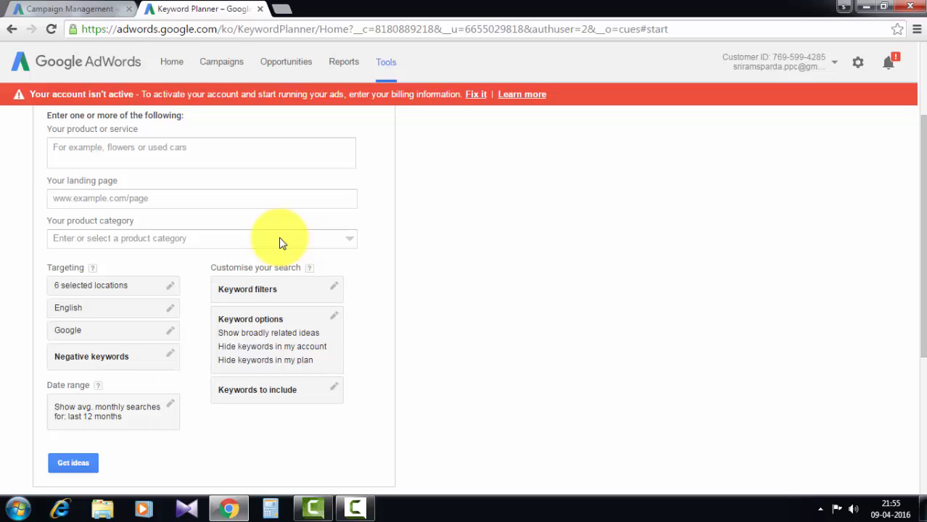
Step: Try keyword filters of at least 100 average monthly searches, a suggested bid of at least 10 and at least 50% ad impression share
{"action": "key", "text": "Tab"}
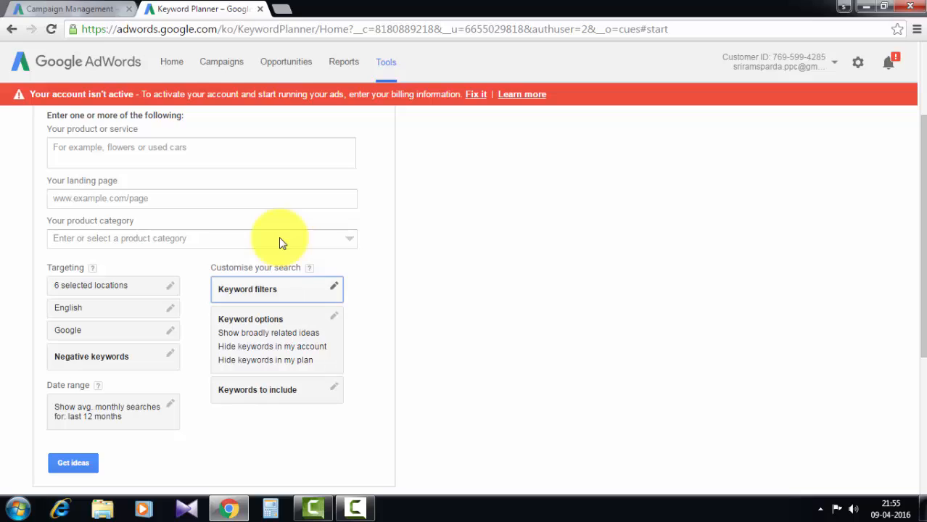
{"action": "key", "text": "Return"}
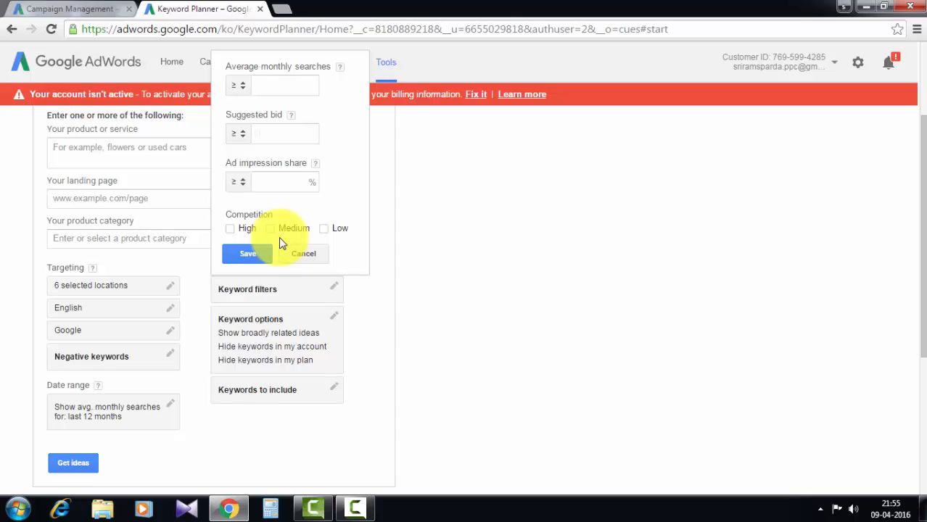
{"action": "left_click_drag", "start_coordinate": [261, 67], "coordinate": [281, 67]}
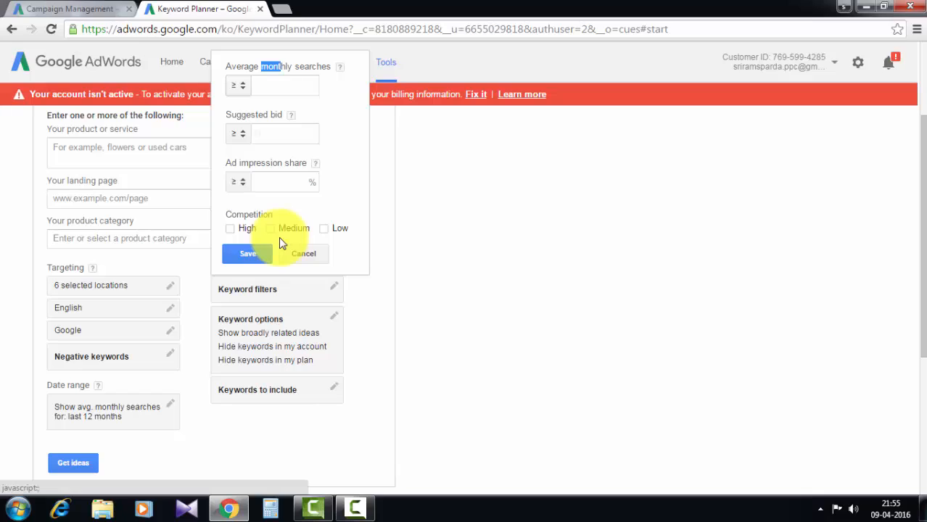
{"action": "left_click", "coordinate": [238, 86]}
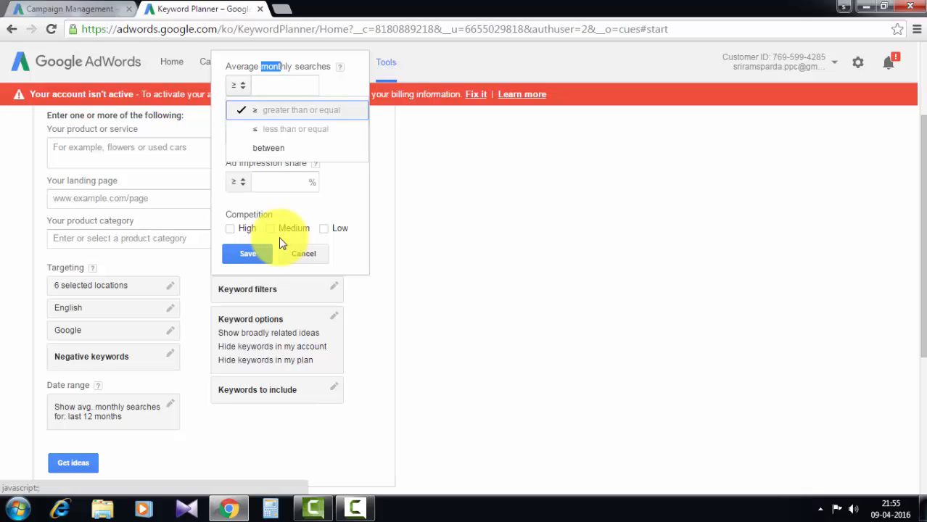
{"action": "left_click", "coordinate": [285, 85]}
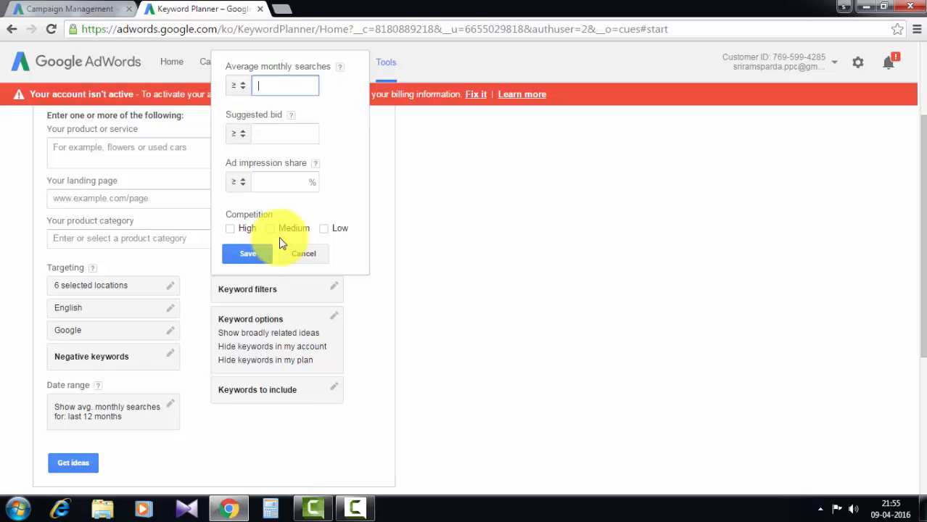
{"action": "type", "text": "100"}
{"action": "key", "text": "Tab"}
{"action": "type", "text": "10"}
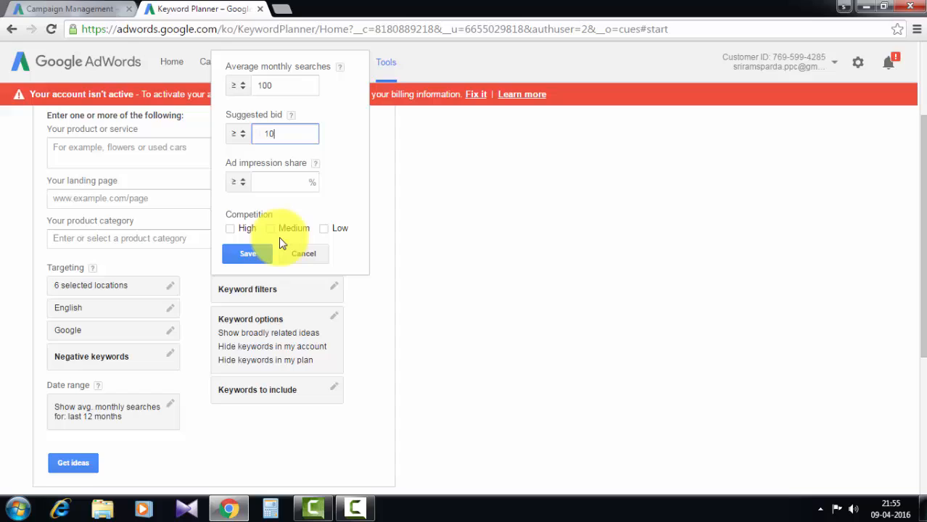
{"action": "key", "text": "Tab"}
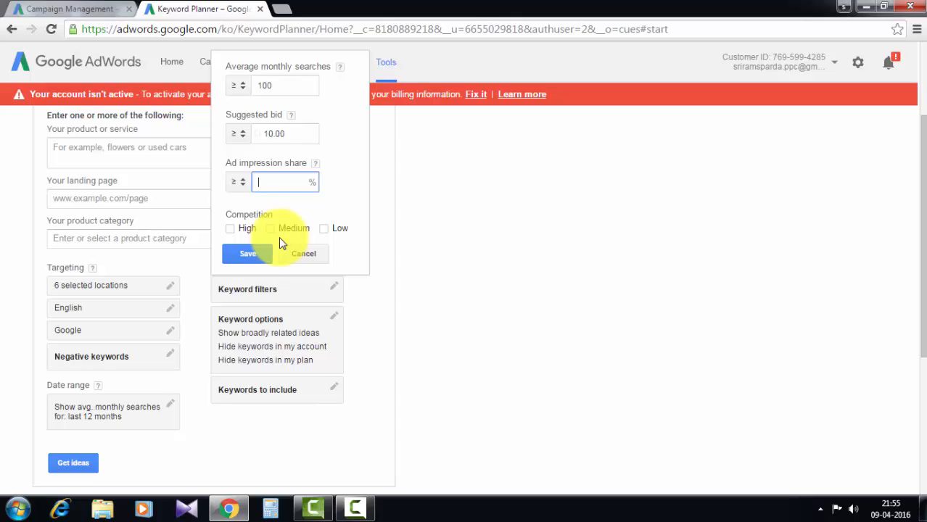
{"action": "type", "text": "50"}
Step: Clear the ad impression share, suggested bid and average monthly searches values from the keyword filters
{"action": "key", "text": "Tab"}
{"action": "key", "text": "Tab"}
{"action": "key", "text": "BackSpace"}
{"action": "key", "text": "shift+Tab"}
{"action": "key", "text": "BackSpace"}
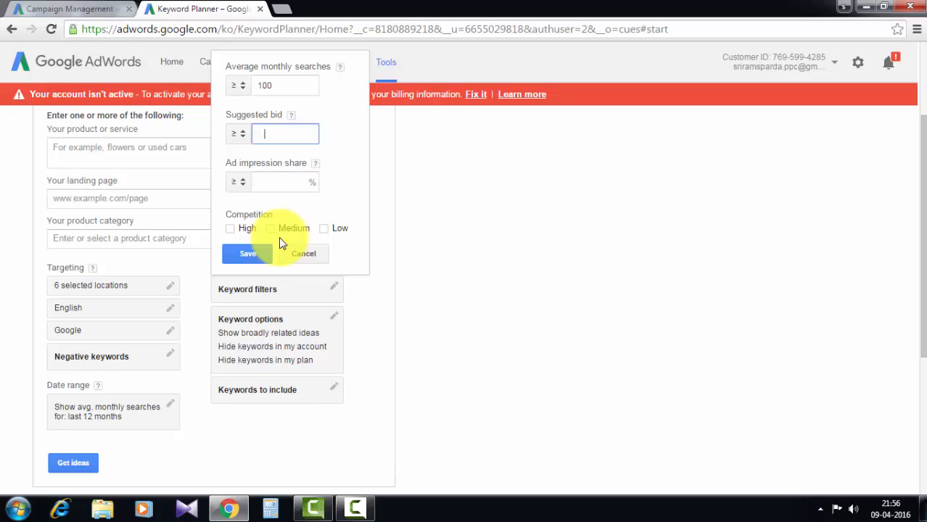
{"action": "key", "text": "shift+Tab"}
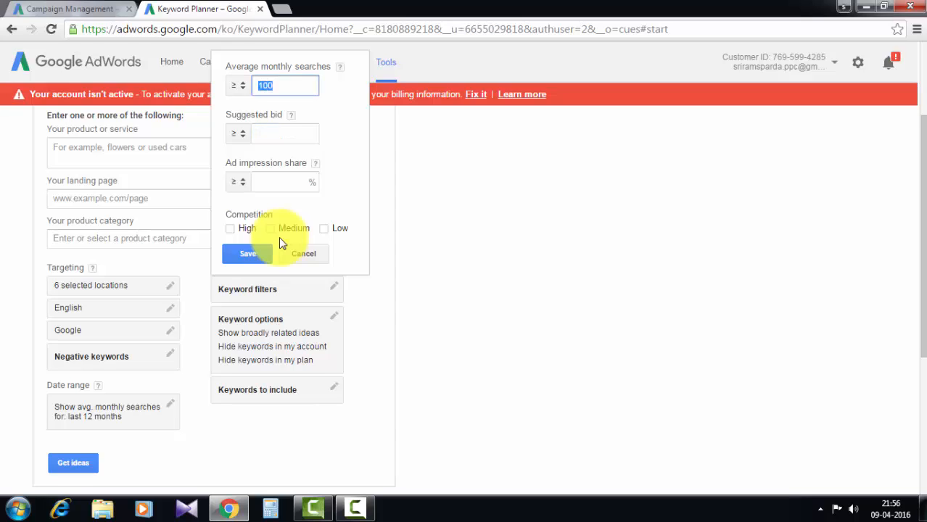
{"action": "key", "text": "BackSpace"}
Step: Dismiss the Windows color scheme prompt and close the keyword filters without saving
{"action": "left_click_drag", "start_coordinate": [274, 215], "coordinate": [244, 215]}
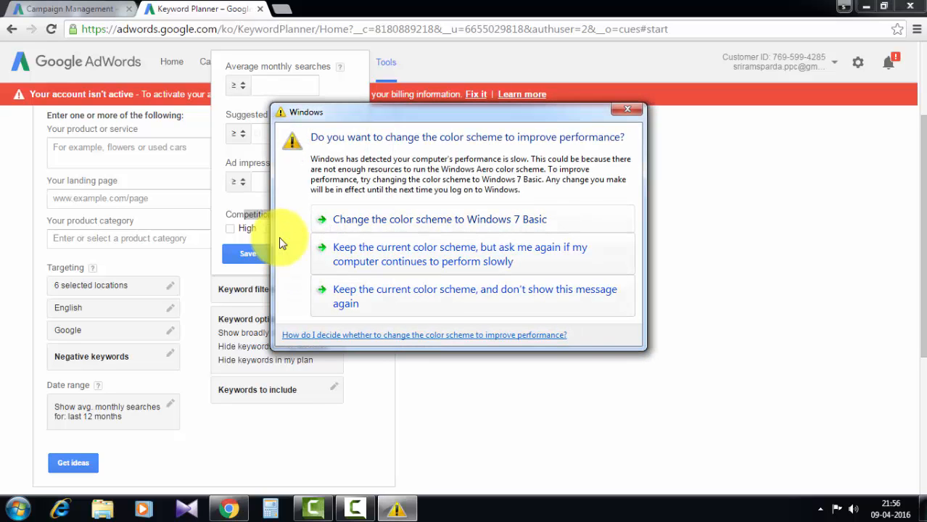
{"action": "key", "text": "Return"}
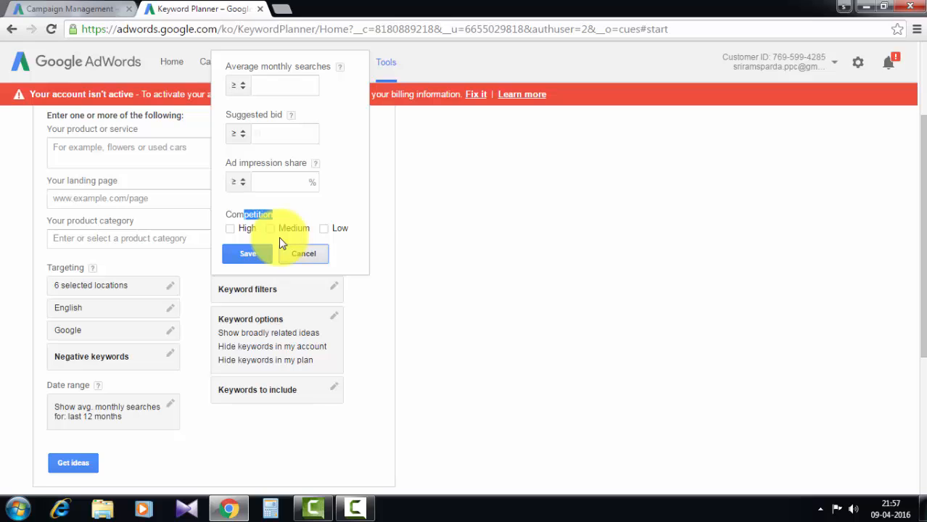
{"action": "left_click", "coordinate": [282, 245]}
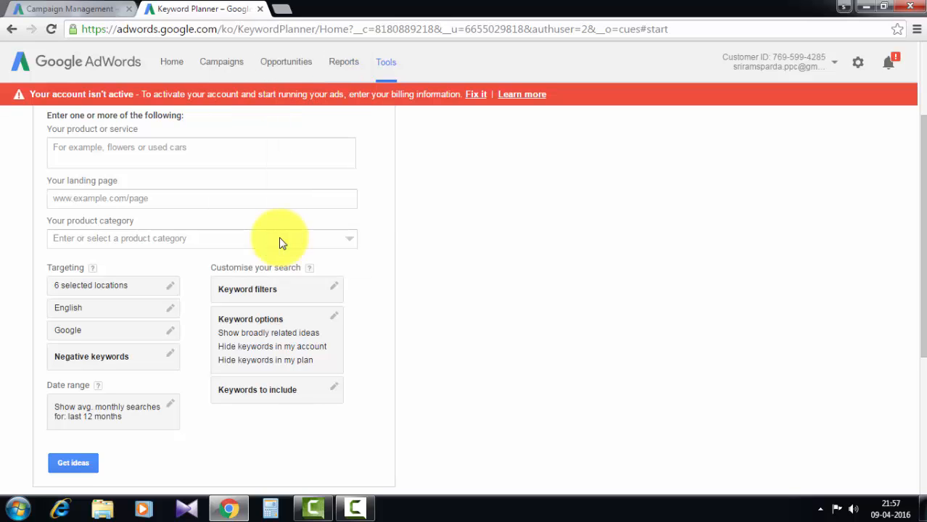
Step: Look through the remaining Keyword Planner options, including the two lists for multiplying keywords
{"action": "scroll", "coordinate": [282, 243], "scroll_direction": "down", "scroll_amount": 4}
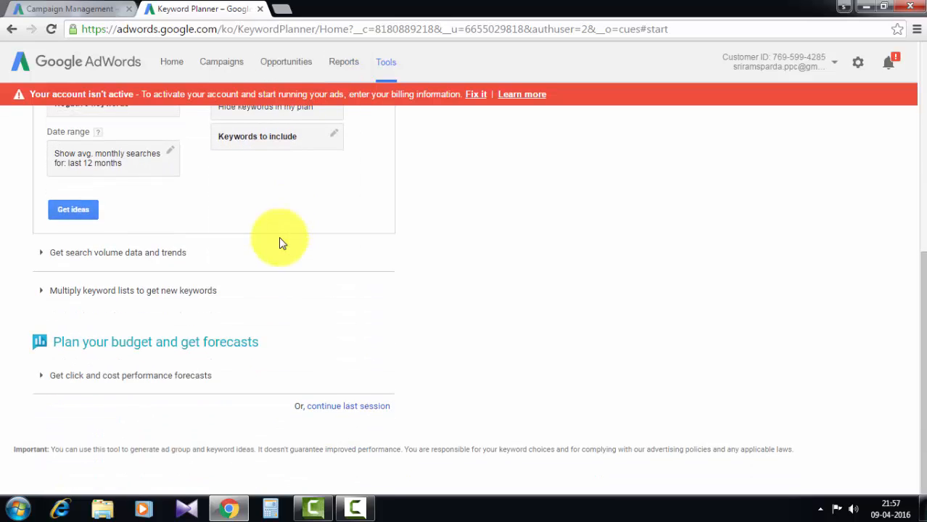
{"action": "scroll", "coordinate": [283, 244], "scroll_direction": "up", "scroll_amount": 3}
{"action": "scroll", "coordinate": [282, 244], "scroll_direction": "down", "scroll_amount": 2}
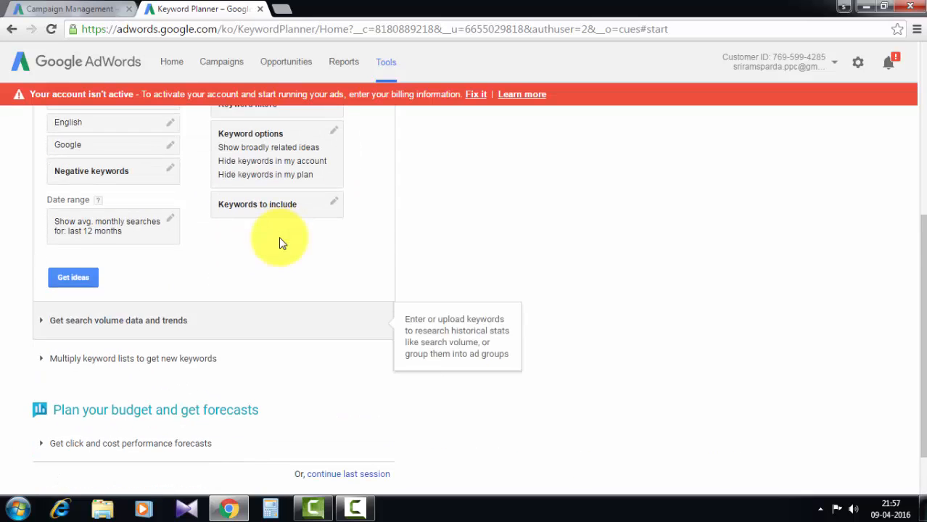
{"action": "key", "text": "Return"}
{"action": "key", "text": "Tab"}
{"action": "key", "text": "Return"}
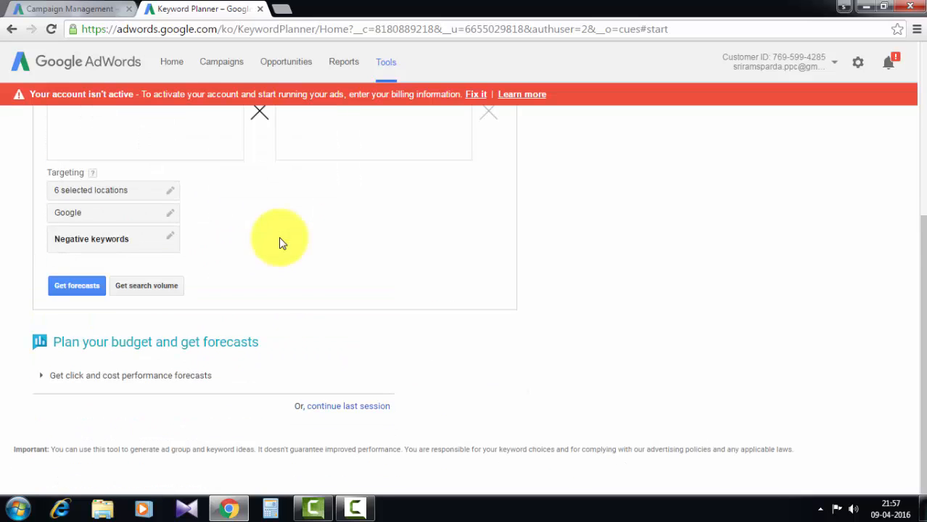
{"action": "scroll", "coordinate": [282, 244], "scroll_direction": "up", "scroll_amount": 2}
{"action": "key", "text": "Tab"}
{"action": "left_click", "coordinate": [282, 244]}
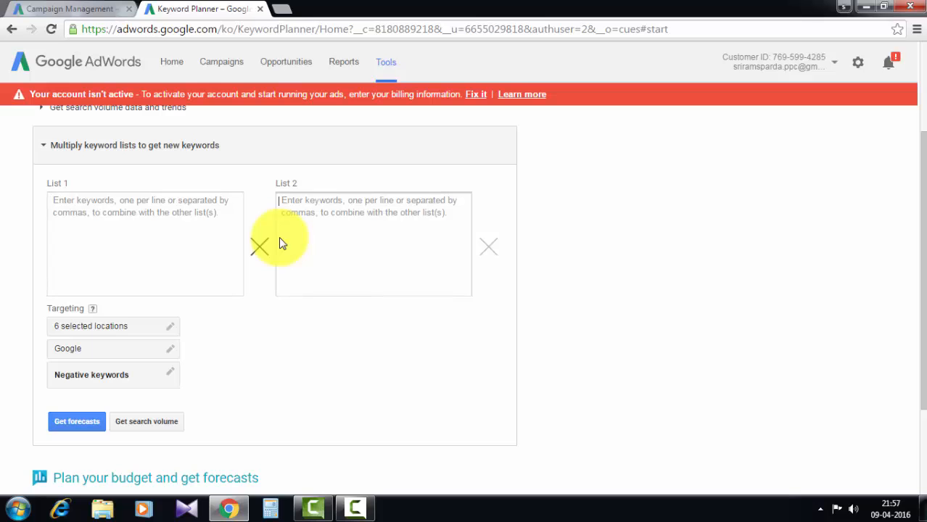
{"action": "scroll", "coordinate": [282, 243], "scroll_direction": "down", "scroll_amount": 2}
{"action": "scroll", "coordinate": [282, 244], "scroll_direction": "up", "scroll_amount": 4}
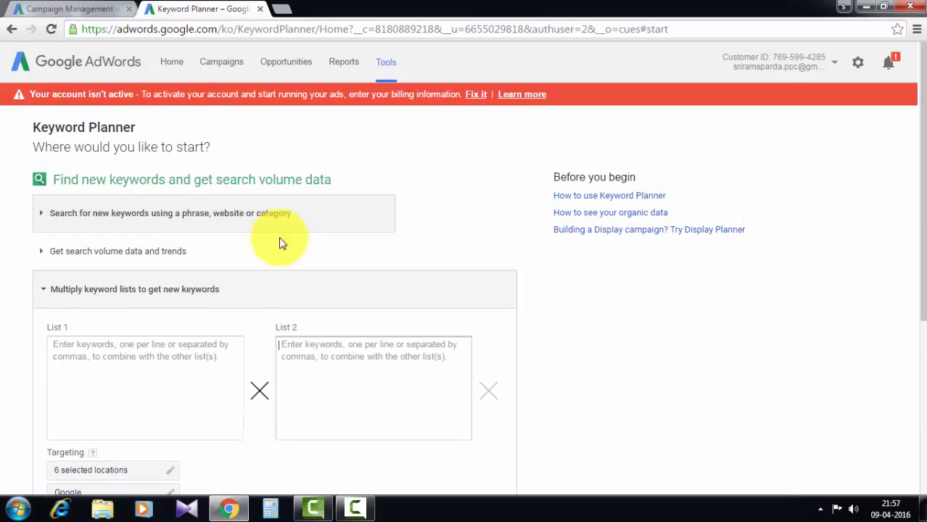
Step: Reopen the search for new keywords, enter "online shoes, buy shoes" as the product or service and get ideas
{"action": "left_click", "coordinate": [280, 223]}
{"action": "key", "text": "Tab"}
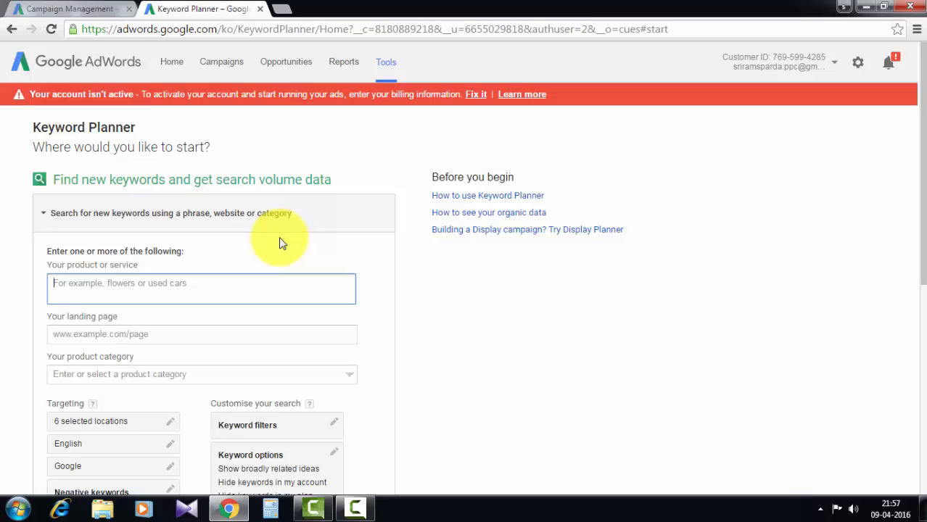
{"action": "type", "text": "online "}
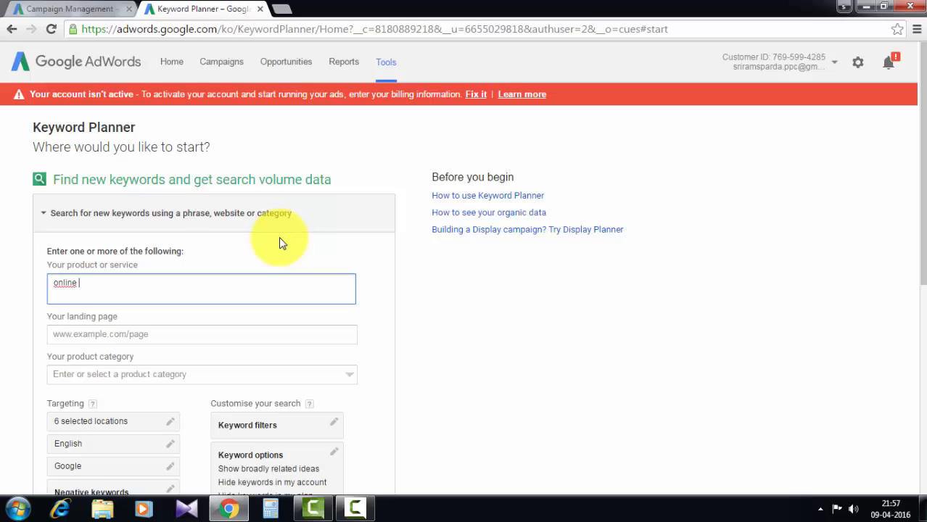
{"action": "type", "text": "shoes, buy shoes,"}
{"action": "key", "text": "BackSpace"}
{"action": "key", "text": "BackSpace"}
{"action": "scroll", "coordinate": [282, 243], "scroll_direction": "down", "scroll_amount": 2}
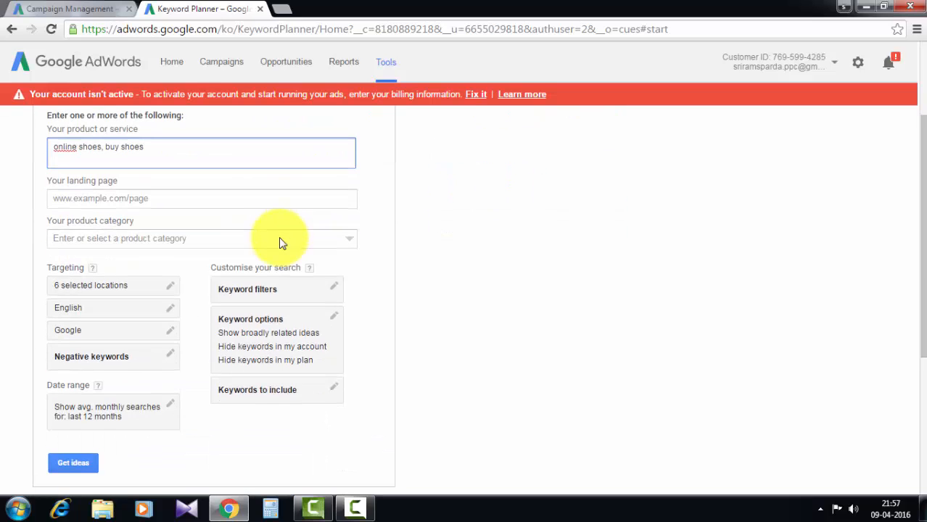
{"action": "left_click", "coordinate": [73, 463]}
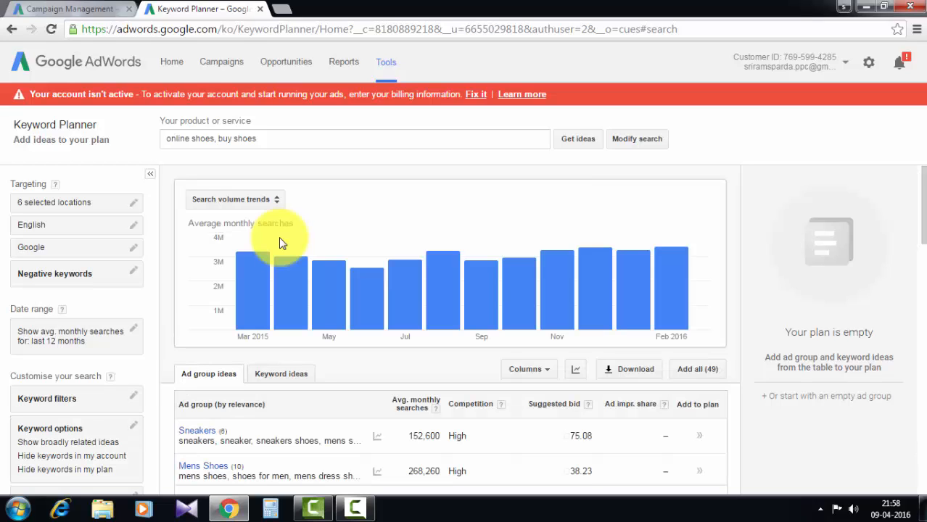
Step: Examine the search volume trends and the ad group ideas with their average monthly searches, competition and suggested bids
{"action": "scroll", "coordinate": [282, 243], "scroll_direction": "down", "scroll_amount": 1}
{"action": "scroll", "coordinate": [282, 243], "scroll_direction": "down", "scroll_amount": 6}
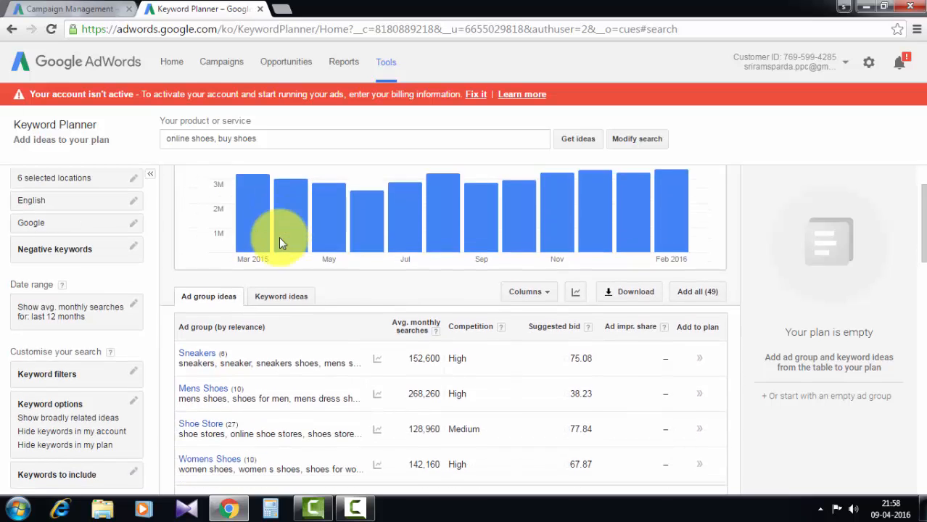
{"action": "scroll", "coordinate": [282, 243], "scroll_direction": "down", "scroll_amount": 6}
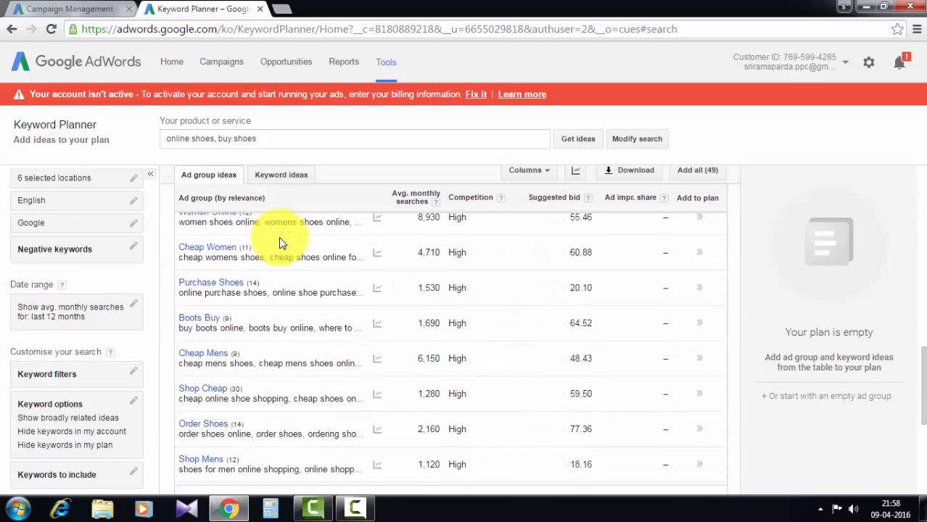
{"action": "scroll", "coordinate": [282, 243], "scroll_direction": "up", "scroll_amount": 3}
{"action": "scroll", "coordinate": [283, 243], "scroll_direction": "up", "scroll_amount": 3}
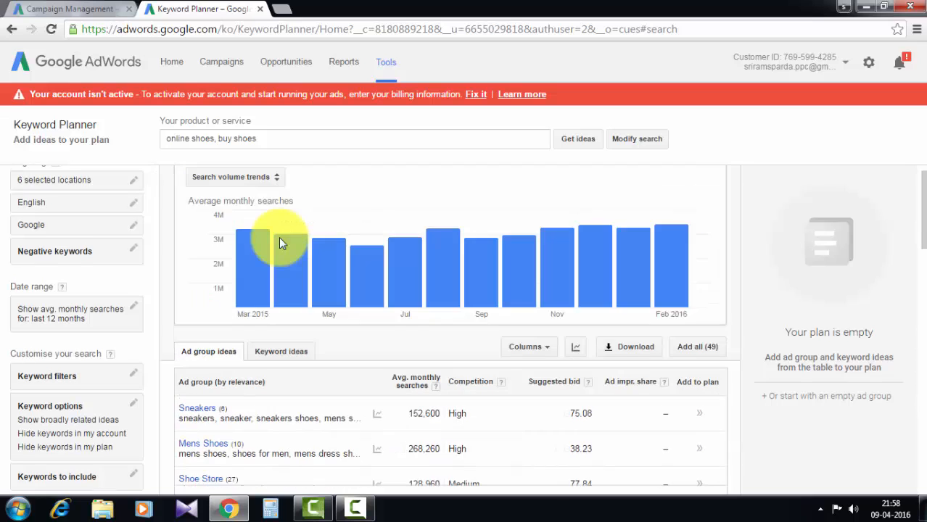
{"action": "scroll", "coordinate": [282, 243], "scroll_direction": "down", "scroll_amount": 1}
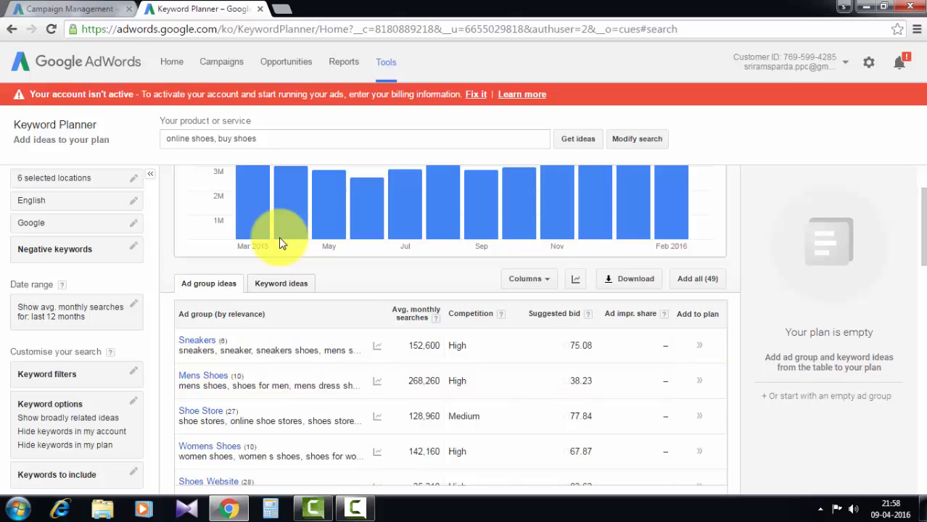
Step: Examine the keyword ideas for the search terms, with their average monthly searches, competition, suggested bids and number of keywords
{"action": "left_click", "coordinate": [281, 284]}
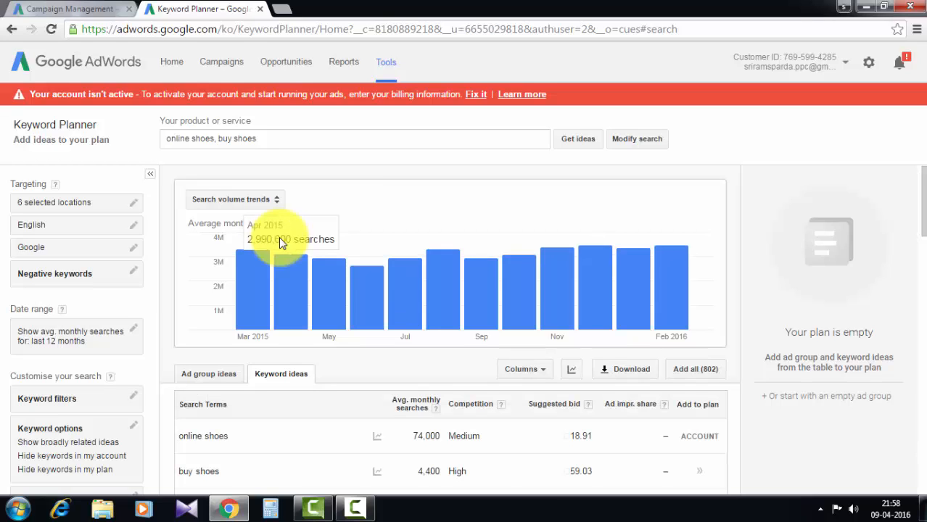
{"action": "scroll", "coordinate": [282, 243], "scroll_direction": "down", "scroll_amount": 3}
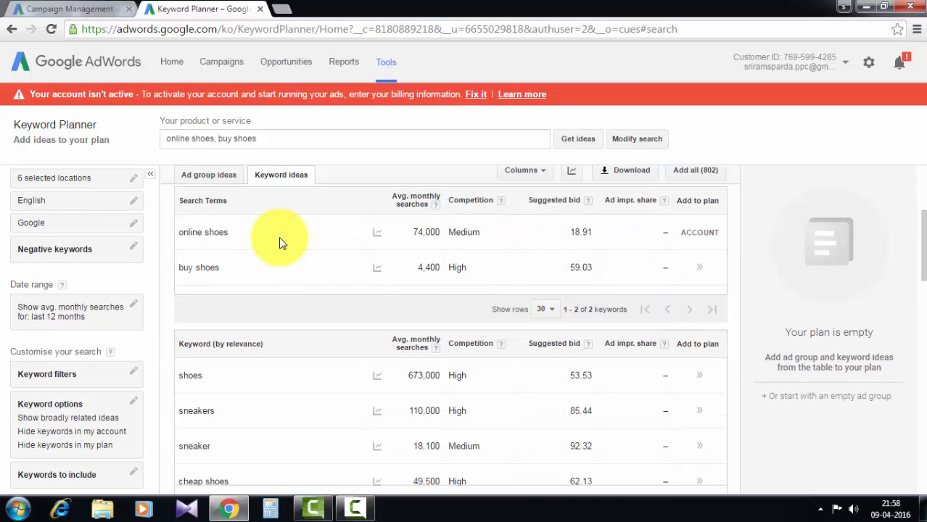
{"action": "scroll", "coordinate": [282, 243], "scroll_direction": "down", "scroll_amount": 15}
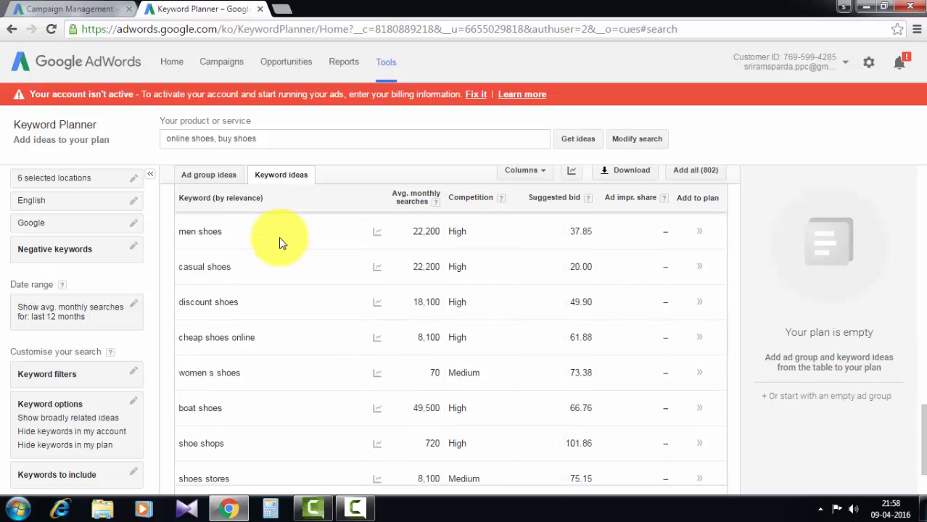
{"action": "scroll", "coordinate": [282, 242], "scroll_direction": "up", "scroll_amount": 12}
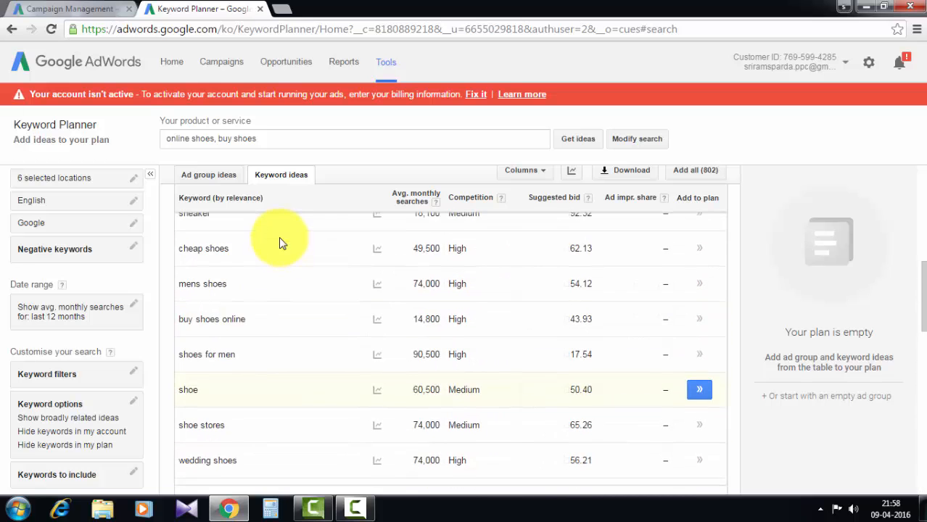
{"action": "scroll", "coordinate": [282, 243], "scroll_direction": "up", "scroll_amount": 2}
{"action": "scroll", "coordinate": [282, 243], "scroll_direction": "down", "scroll_amount": 1}
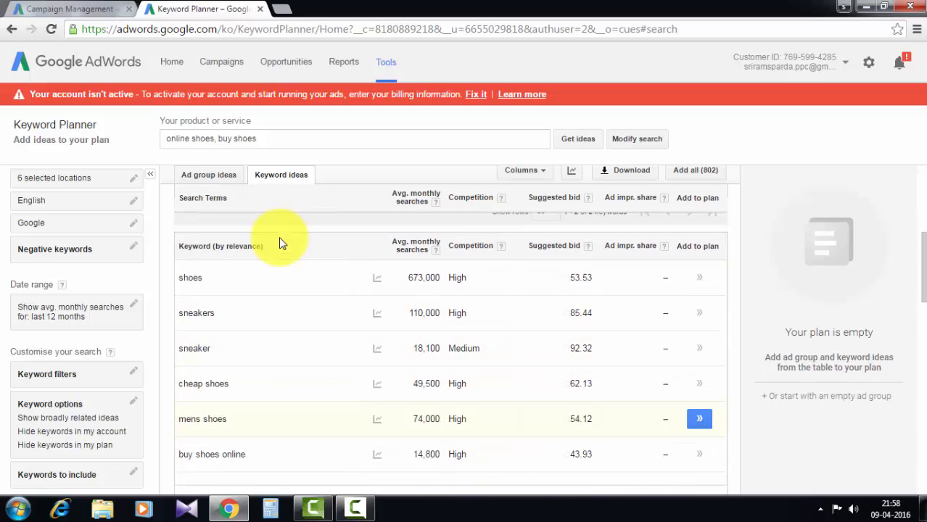
{"action": "scroll", "coordinate": [282, 243], "scroll_direction": "down", "scroll_amount": 8}
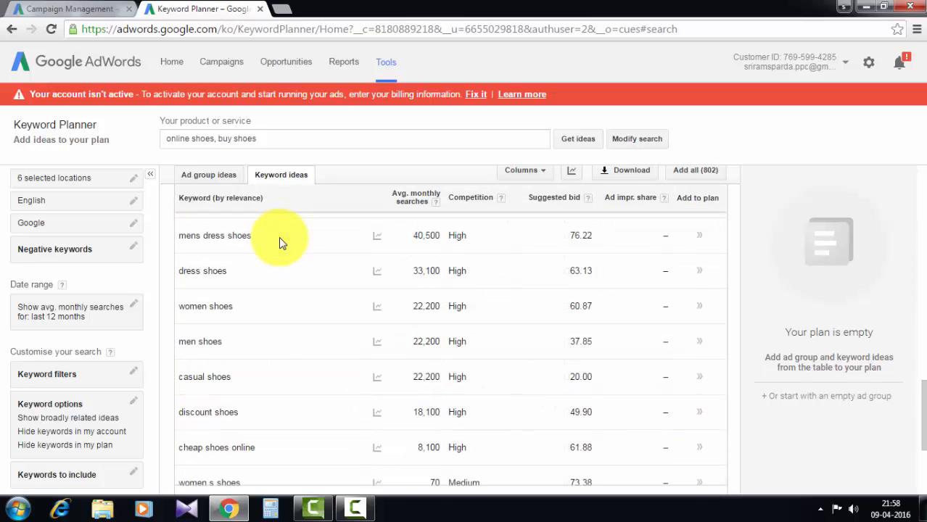
{"action": "scroll", "coordinate": [282, 243], "scroll_direction": "up", "scroll_amount": 10}
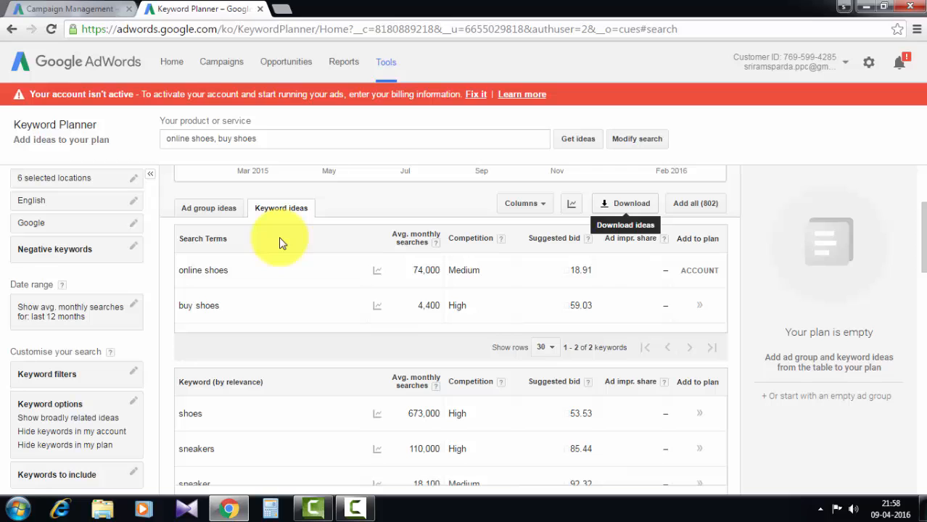
{"action": "scroll", "coordinate": [282, 243], "scroll_direction": "down", "scroll_amount": 12}
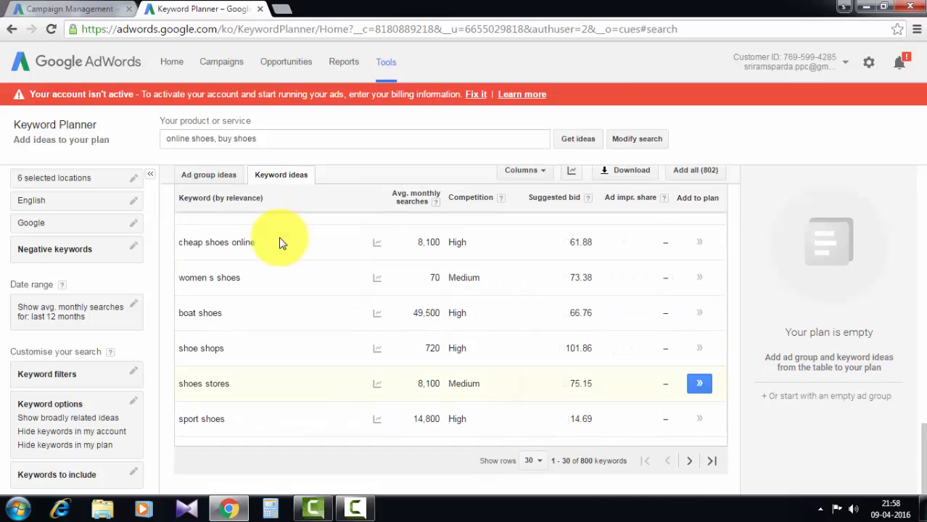
{"action": "left_click_drag", "start_coordinate": [594, 461], "coordinate": [584, 461]}
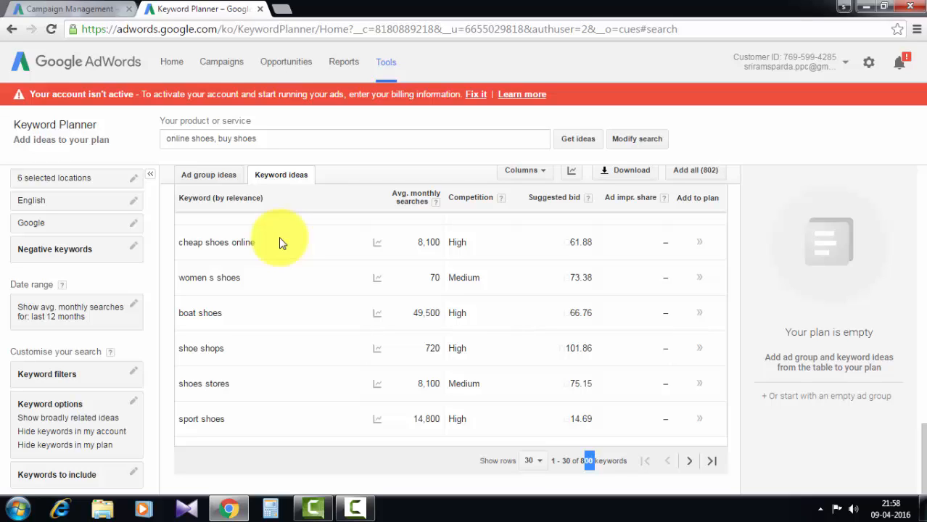
{"action": "scroll", "coordinate": [282, 243], "scroll_direction": "up", "scroll_amount": 4}
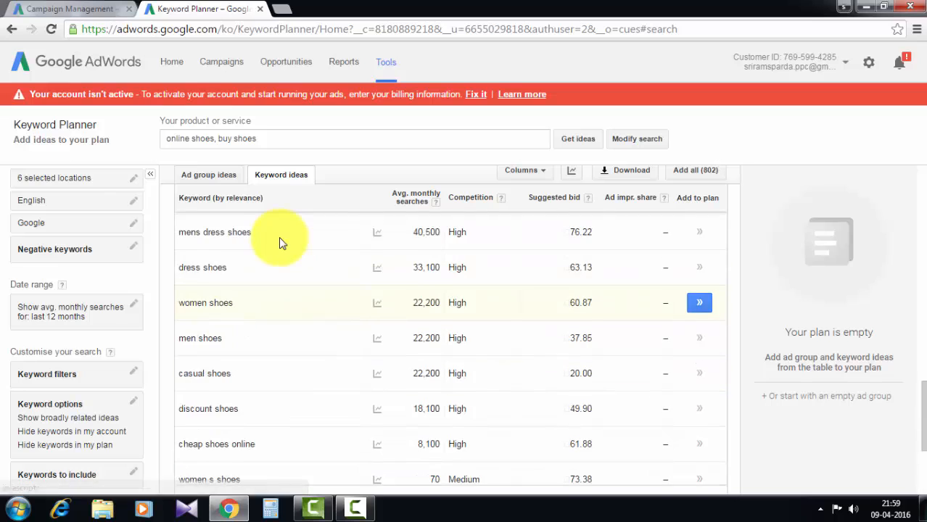
Step: Return to the ad group ideas, check the Shoe Store group's suggested bid and monthly searches, and add it to the plan
{"action": "left_click", "coordinate": [209, 175]}
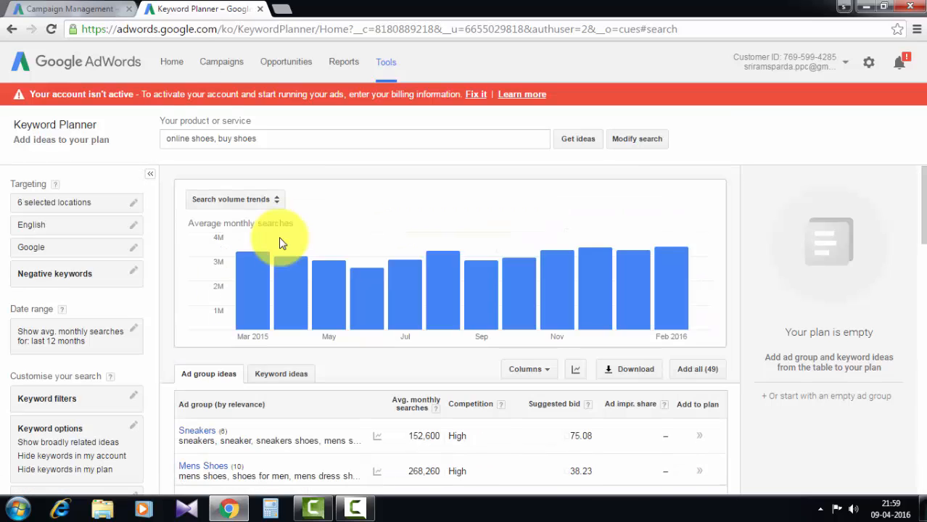
{"action": "scroll", "coordinate": [282, 243], "scroll_direction": "down", "scroll_amount": 1}
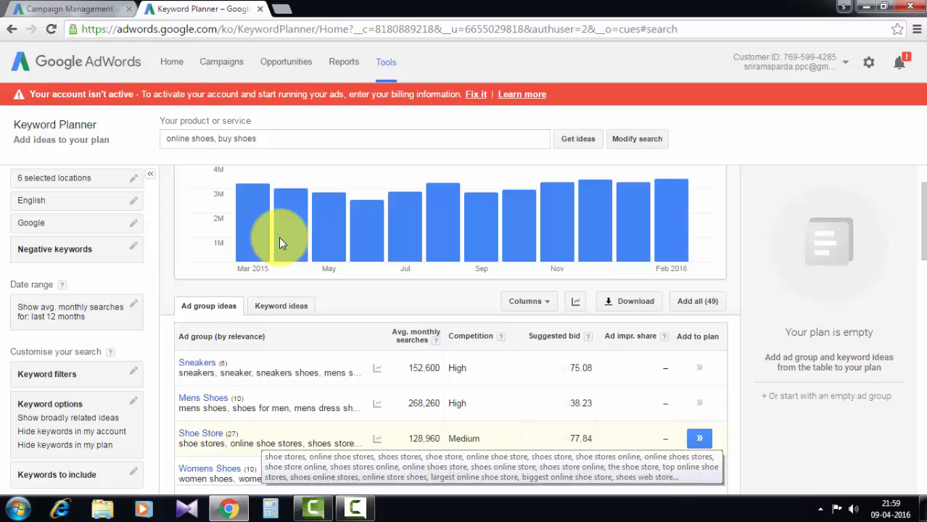
{"action": "left_click_drag", "start_coordinate": [568, 439], "coordinate": [592, 439]}
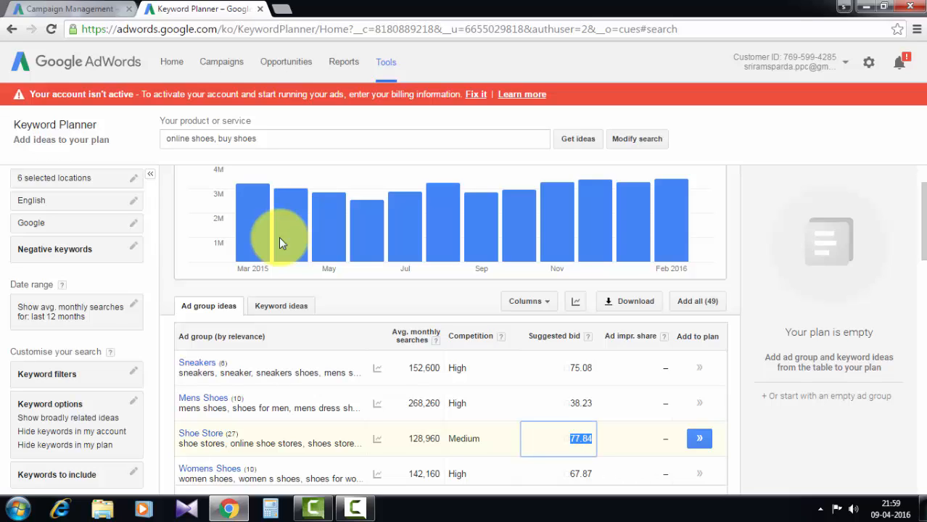
{"action": "left_click_drag", "start_coordinate": [409, 438], "coordinate": [440, 438]}
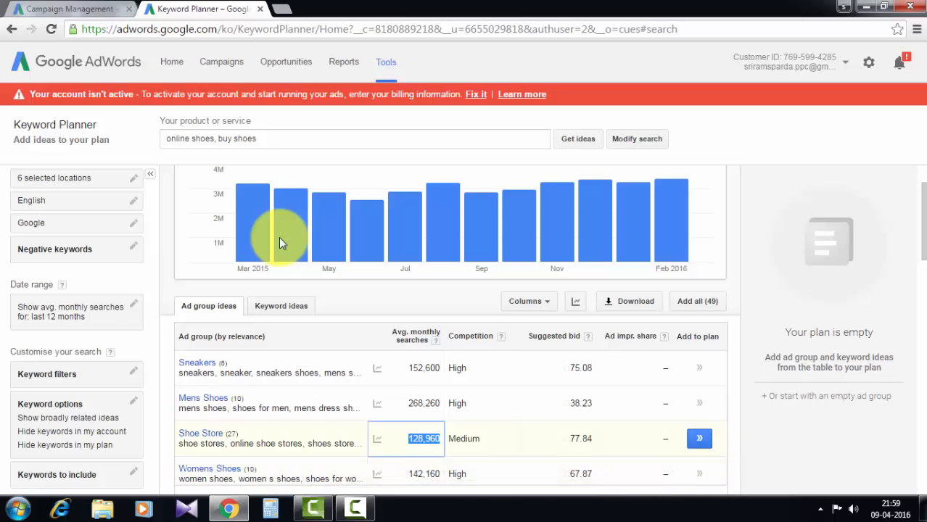
{"action": "left_click", "coordinate": [699, 439]}
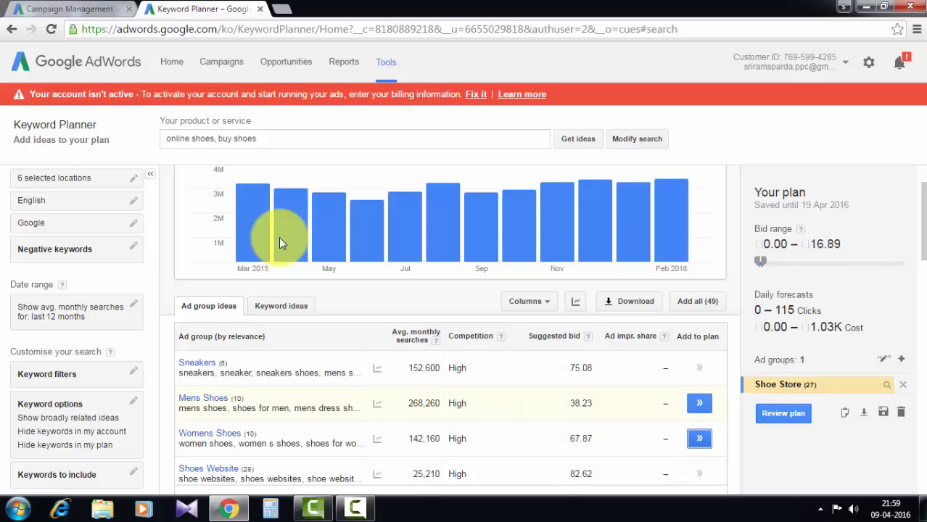
Step: Add the Shoes Website, Ladies Shoes and Shoes Discount ad groups to the plan
{"action": "scroll", "coordinate": [282, 242], "scroll_direction": "down", "scroll_amount": 1}
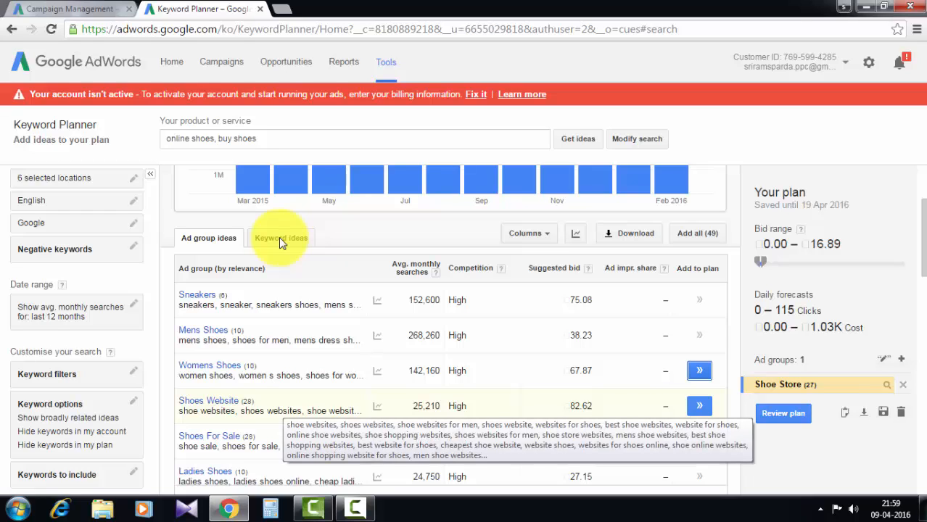
{"action": "left_click", "coordinate": [699, 405]}
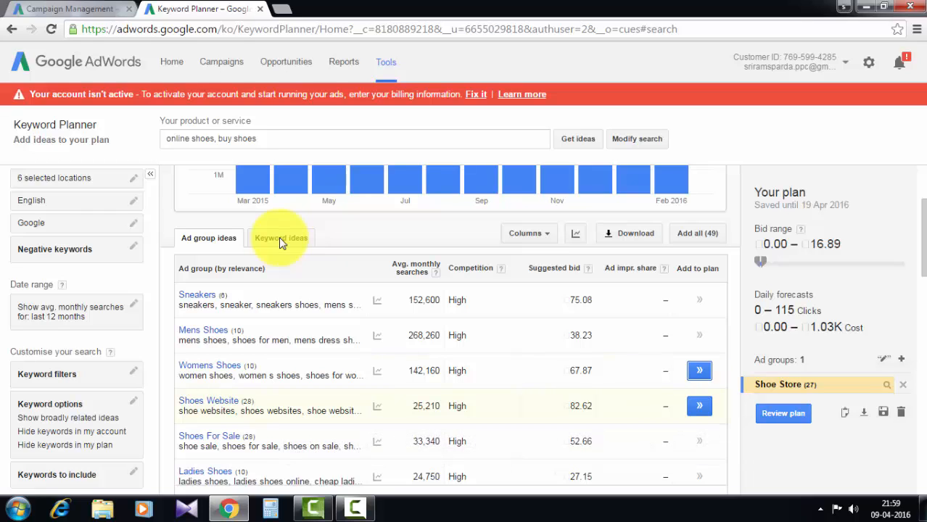
{"action": "scroll", "coordinate": [282, 243], "scroll_direction": "down", "scroll_amount": 1}
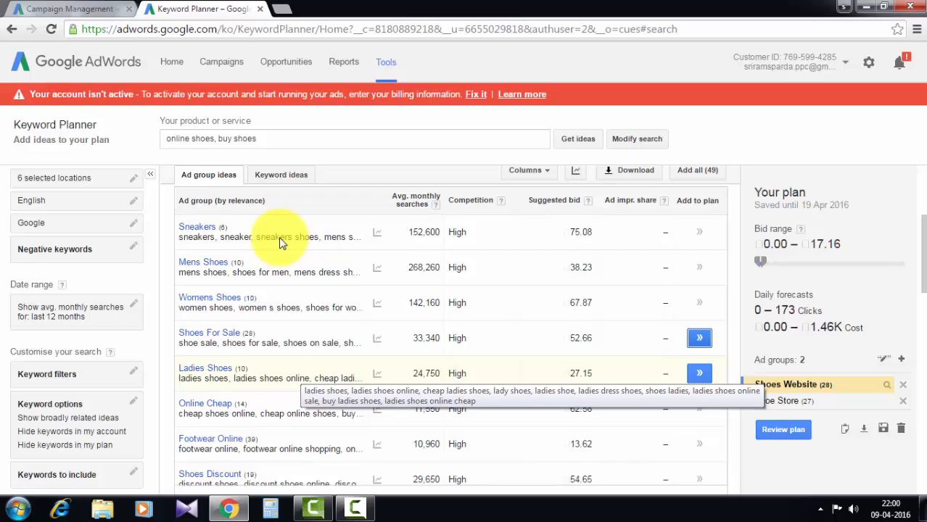
{"action": "left_click", "coordinate": [699, 374]}
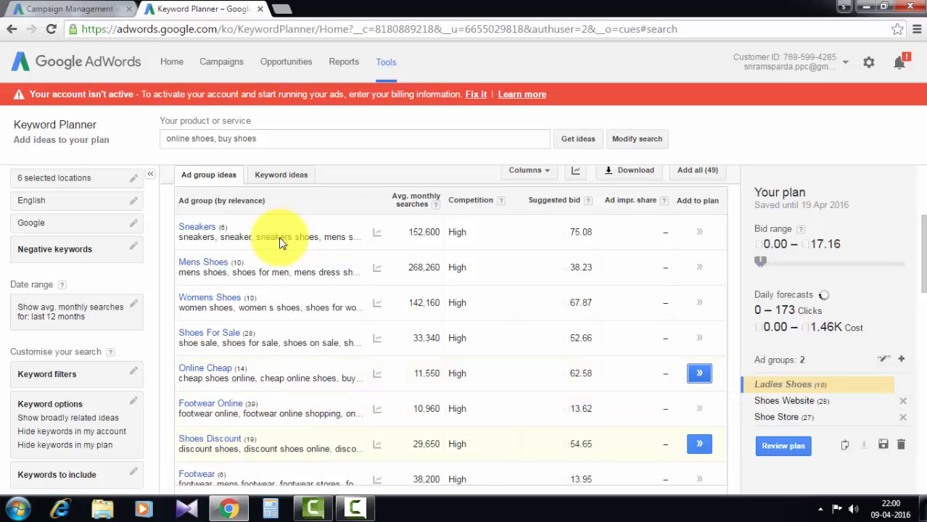
{"action": "left_click", "coordinate": [700, 443]}
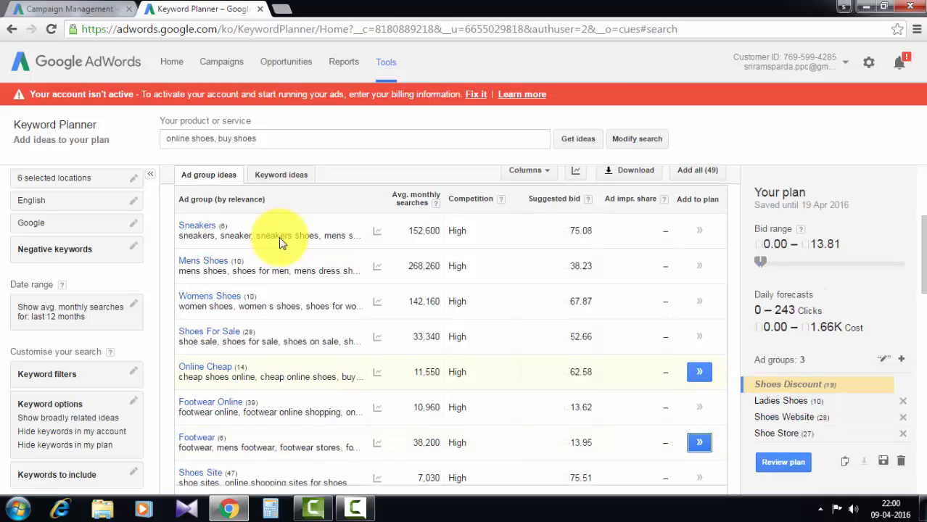
Step: Add the Purchase Shoes, Cheap Mens and Order Shoes ad groups to the plan and open the plan for review
{"action": "scroll", "coordinate": [282, 243], "scroll_direction": "down", "scroll_amount": 4}
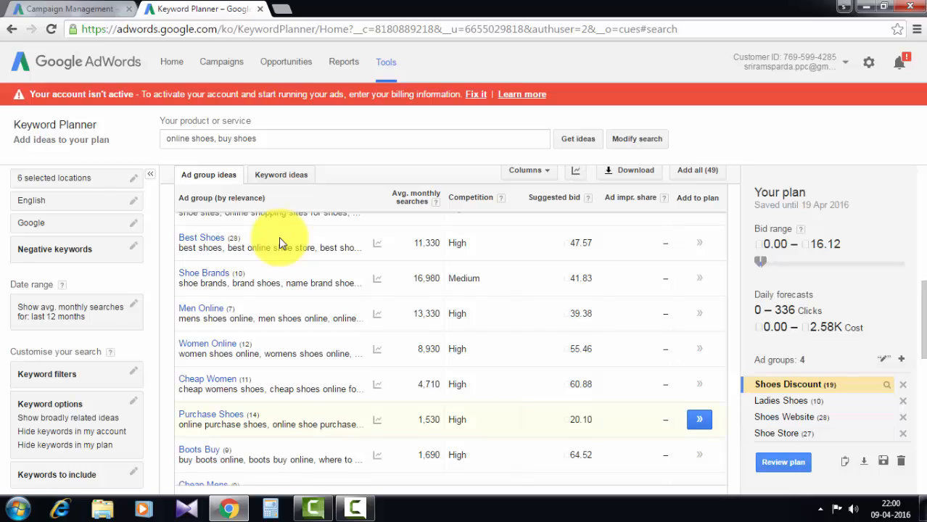
{"action": "left_click", "coordinate": [699, 420]}
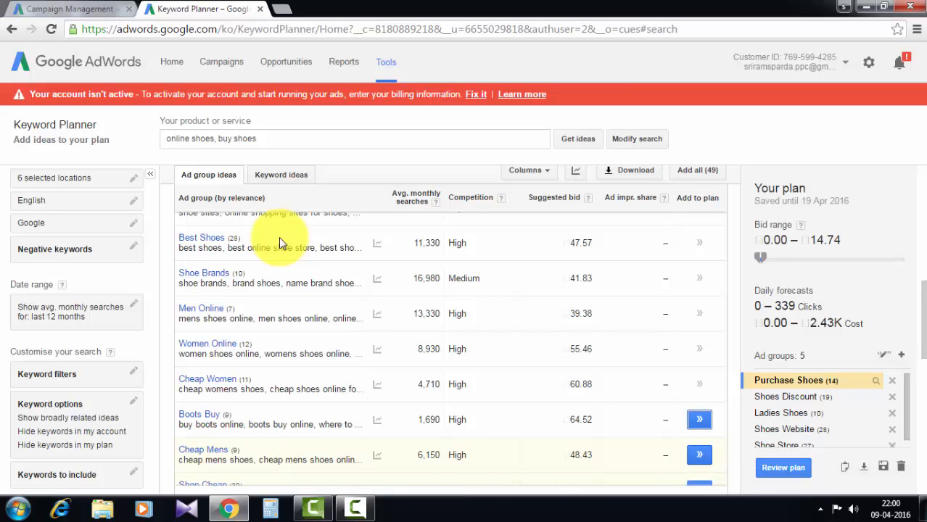
{"action": "left_click", "coordinate": [699, 455]}
{"action": "scroll", "coordinate": [282, 243], "scroll_direction": "down", "scroll_amount": 6}
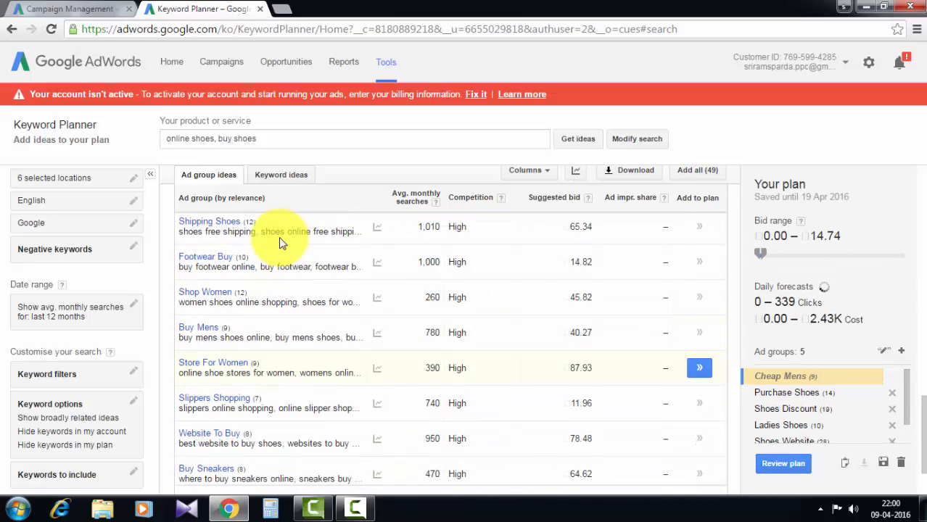
{"action": "scroll", "coordinate": [281, 243], "scroll_direction": "up", "scroll_amount": 2}
{"action": "scroll", "coordinate": [281, 243], "scroll_direction": "up", "scroll_amount": 2}
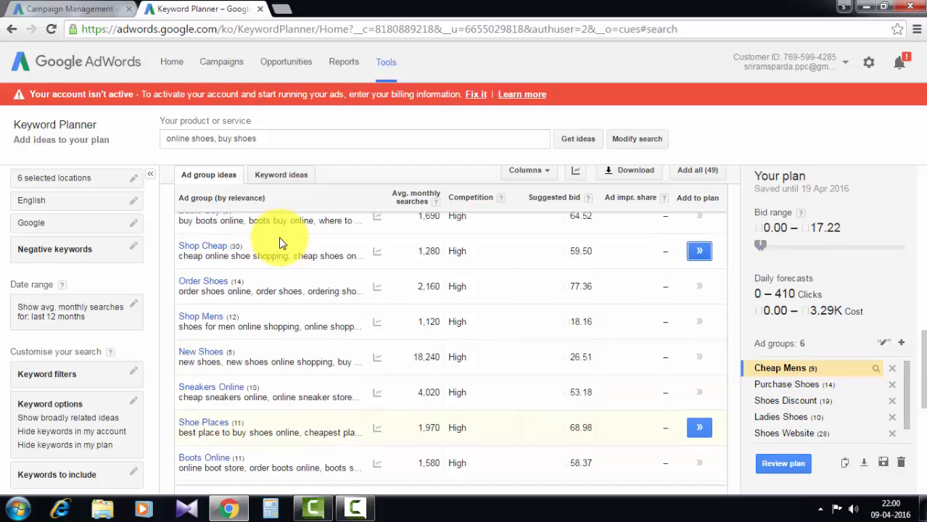
{"action": "left_click", "coordinate": [699, 286]}
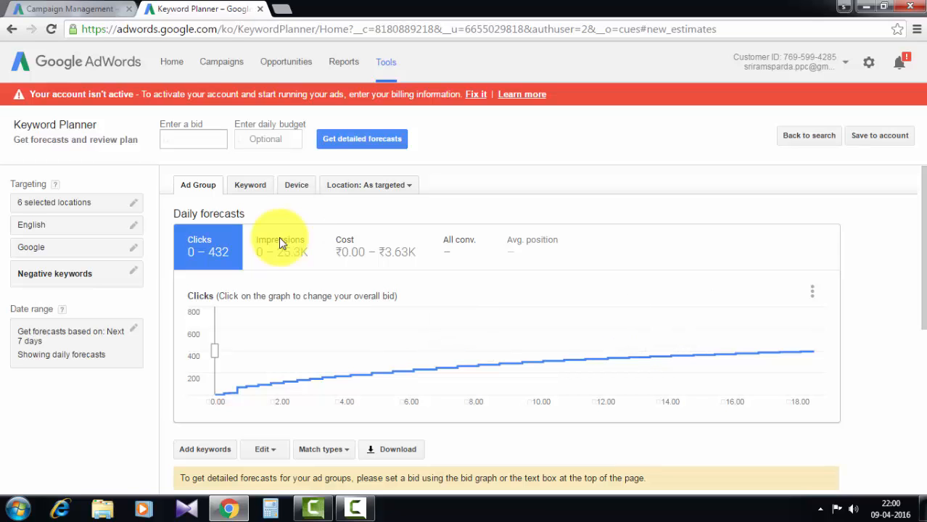
Step: Check the ad groups in the plan and get detailed forecasts with a bid of 4.00
{"action": "scroll", "coordinate": [282, 243], "scroll_direction": "down", "scroll_amount": 2}
{"action": "scroll", "coordinate": [282, 243], "scroll_direction": "down", "scroll_amount": 2}
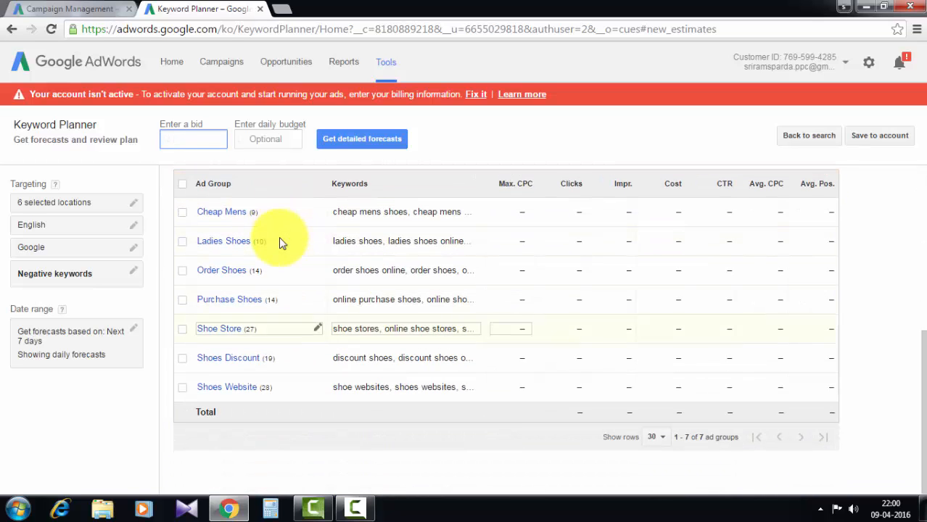
{"action": "scroll", "coordinate": [282, 243], "scroll_direction": "up", "scroll_amount": 4}
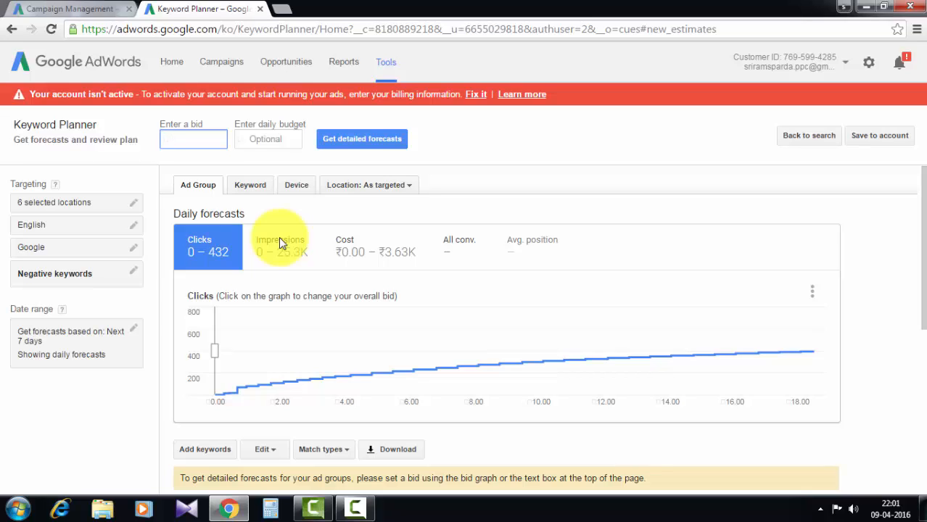
{"action": "type", "text": "4"}
{"action": "key", "text": "Tab"}
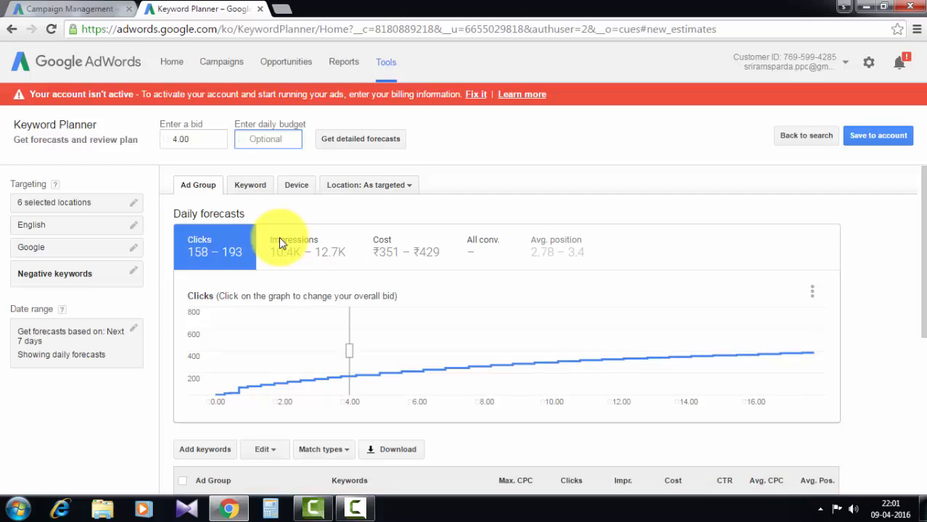
Step: Set the bid to 6.00 and get the detailed forecasts again
{"action": "key", "text": "shift+Tab"}
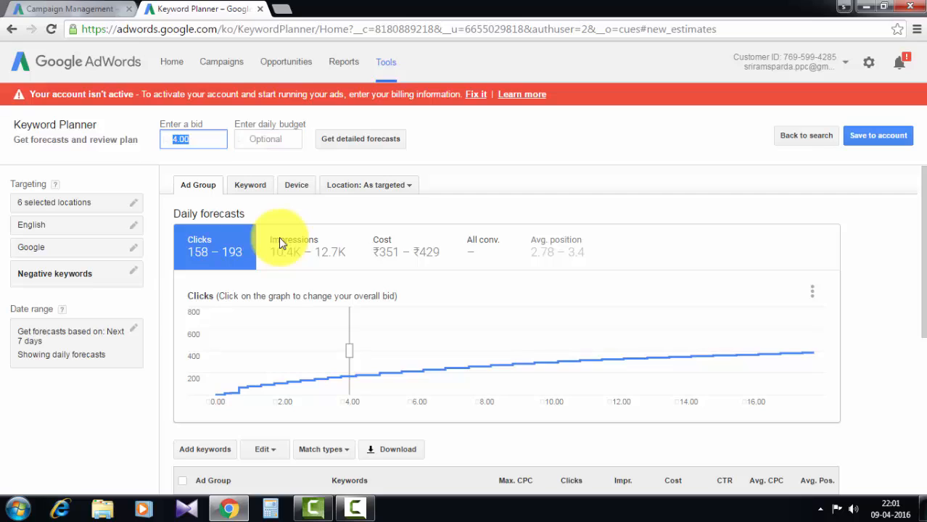
{"action": "type", "text": "6"}
{"action": "key", "text": "Return"}
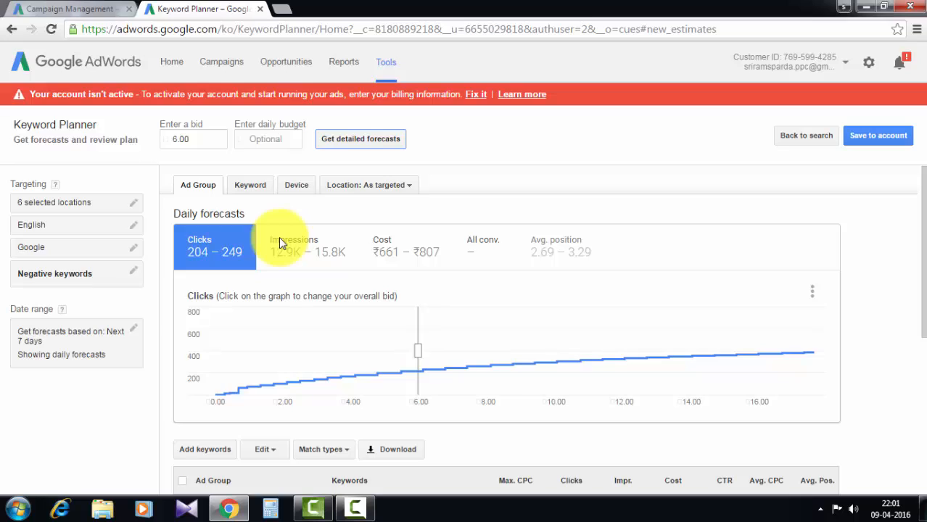
Step: Set the bid to 3.00, get detailed forecasts and check the daily clicks graph and the figures for each ad group
{"action": "key", "text": "shift+Tab"}
{"action": "key", "text": "shift+Tab"}
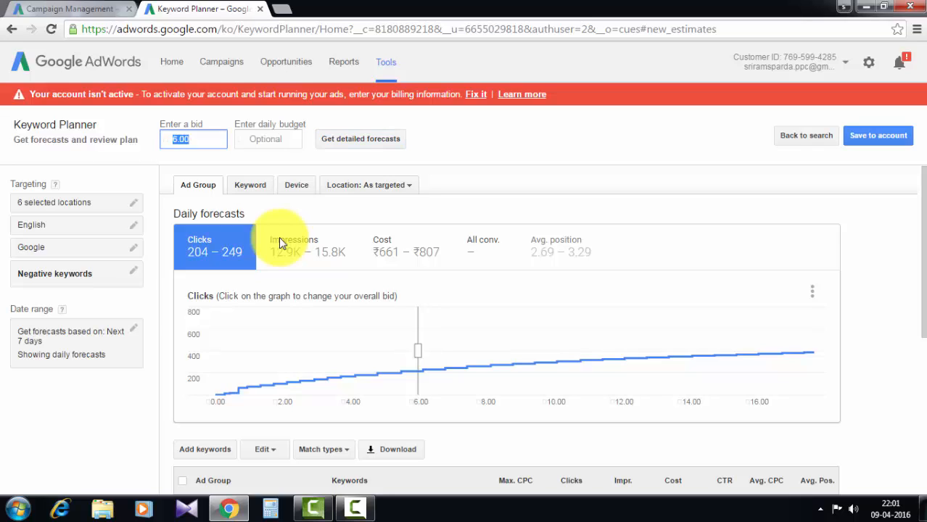
{"action": "type", "text": "3"}
{"action": "key", "text": "Tab"}
{"action": "key", "text": "Tab"}
{"action": "key", "text": "Return"}
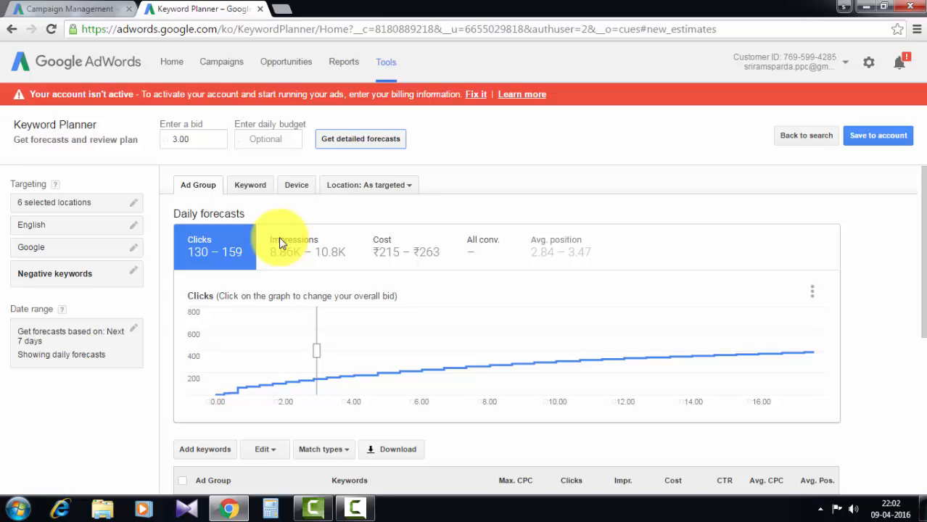
{"action": "scroll", "coordinate": [281, 243], "scroll_direction": "down", "scroll_amount": 1}
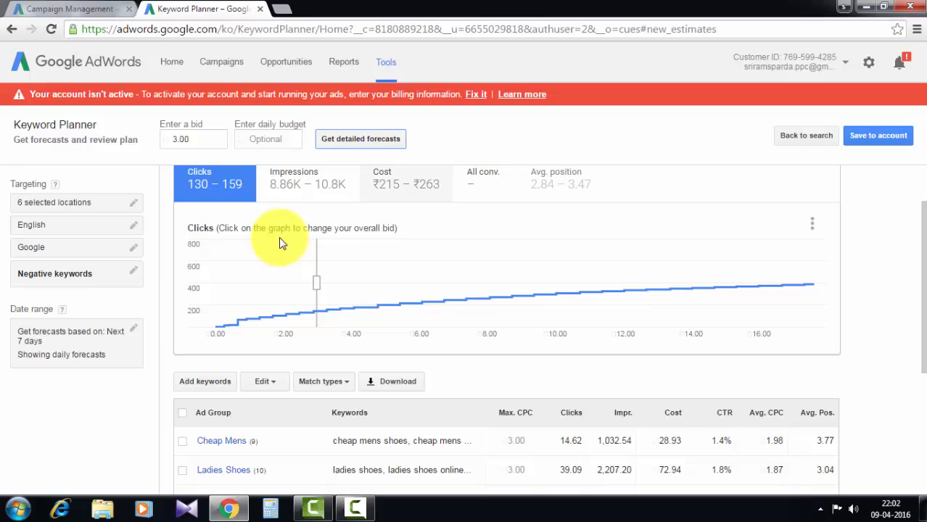
{"action": "scroll", "coordinate": [281, 243], "scroll_direction": "down", "scroll_amount": 2}
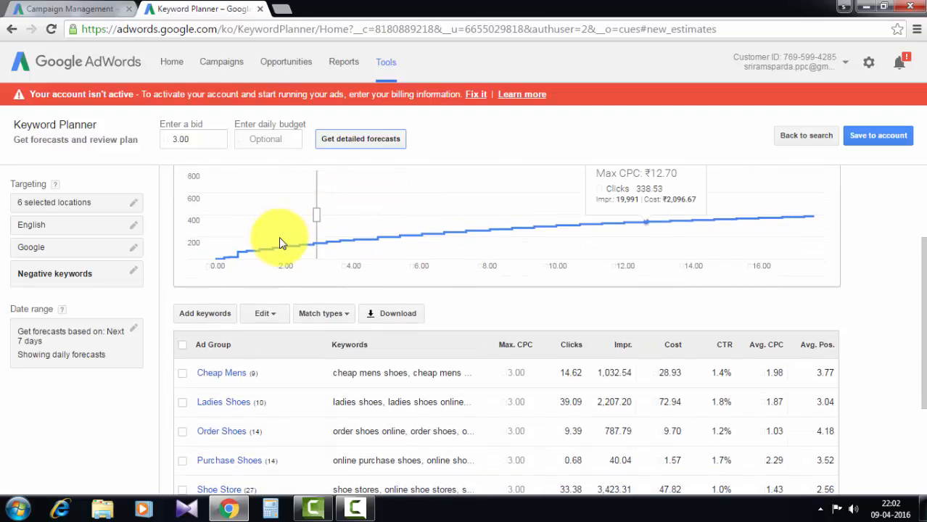
{"action": "scroll", "coordinate": [281, 243], "scroll_direction": "up", "scroll_amount": 3}
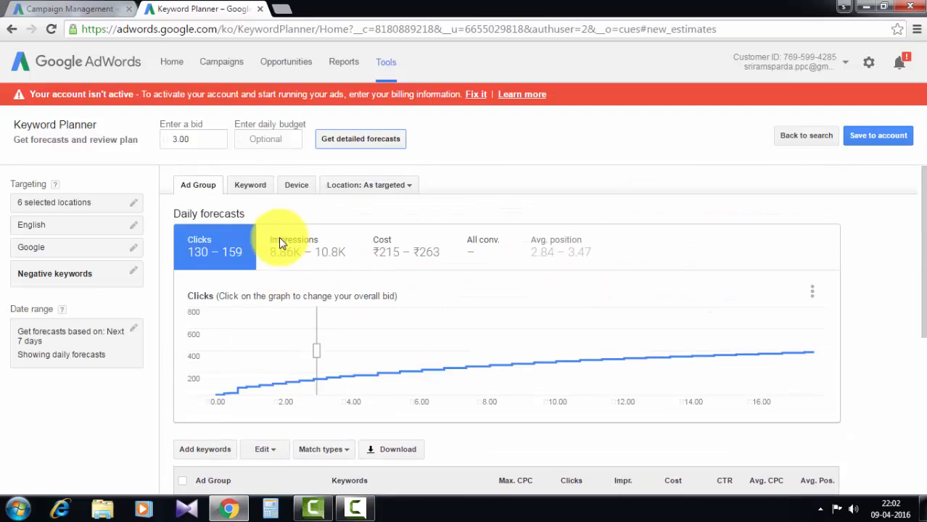
Step: Review the forecast figures for each ad group and change the match type of all ad groups to exact match
{"action": "scroll", "coordinate": [281, 243], "scroll_direction": "down", "scroll_amount": 4}
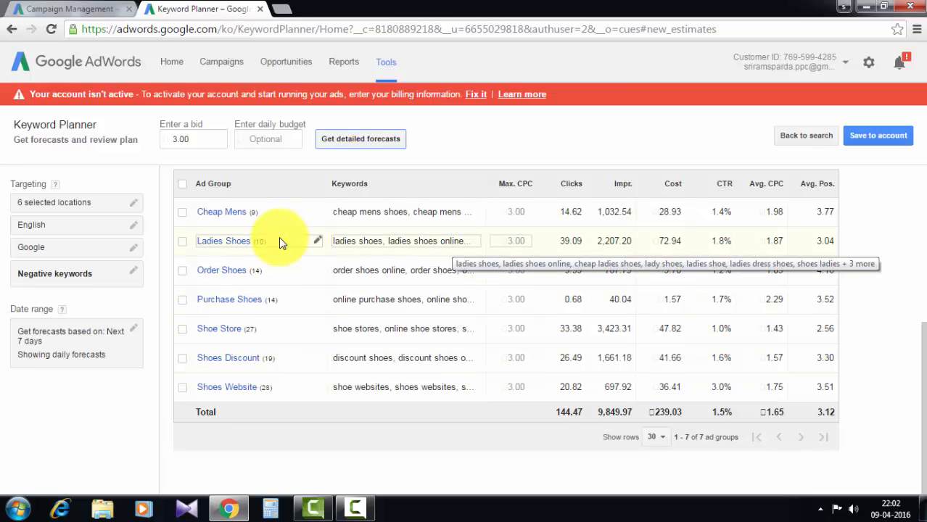
{"action": "scroll", "coordinate": [281, 243], "scroll_direction": "up", "scroll_amount": 4}
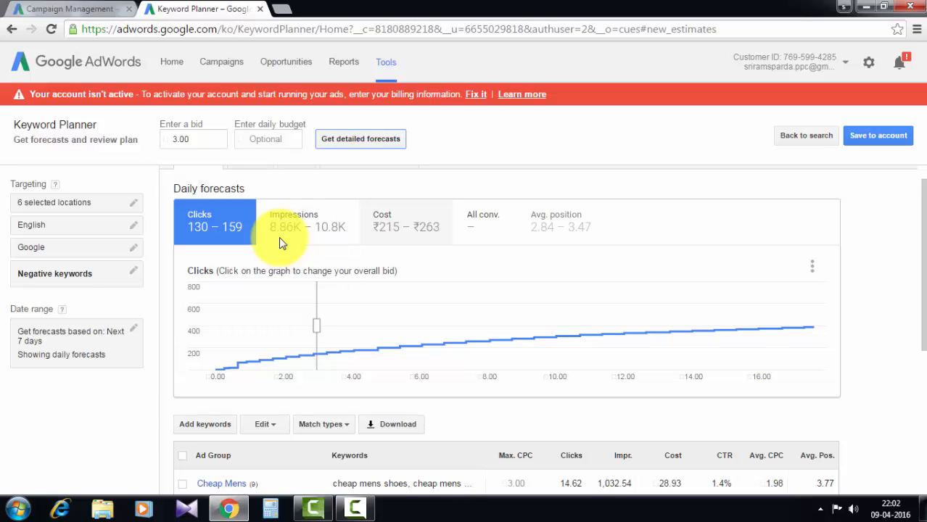
{"action": "scroll", "coordinate": [282, 243], "scroll_direction": "down", "scroll_amount": 1}
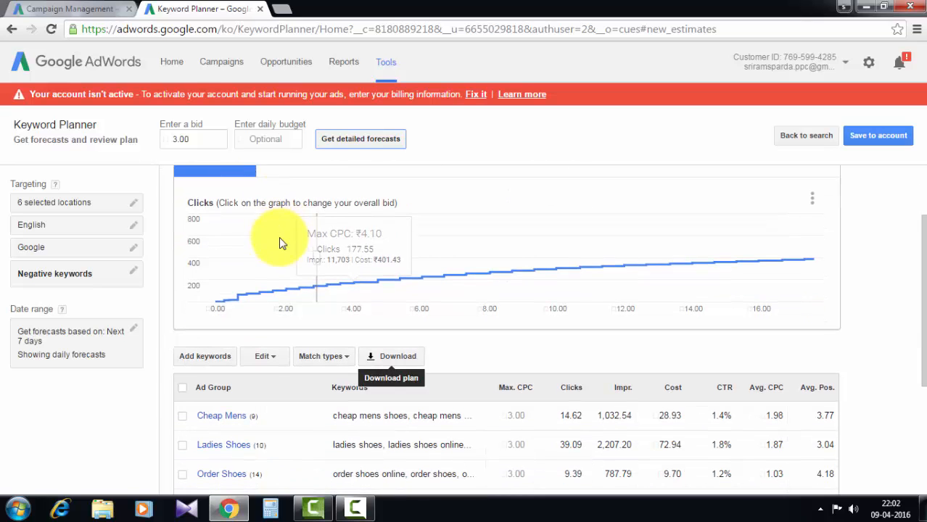
{"action": "left_click", "coordinate": [323, 356]}
{"action": "mouse_move", "coordinate": [324, 396]}
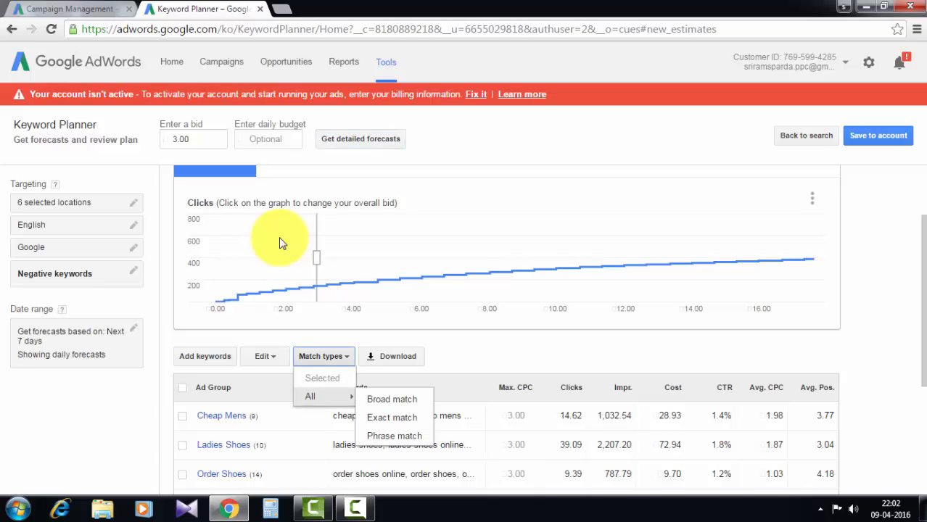
{"action": "left_click", "coordinate": [392, 418]}
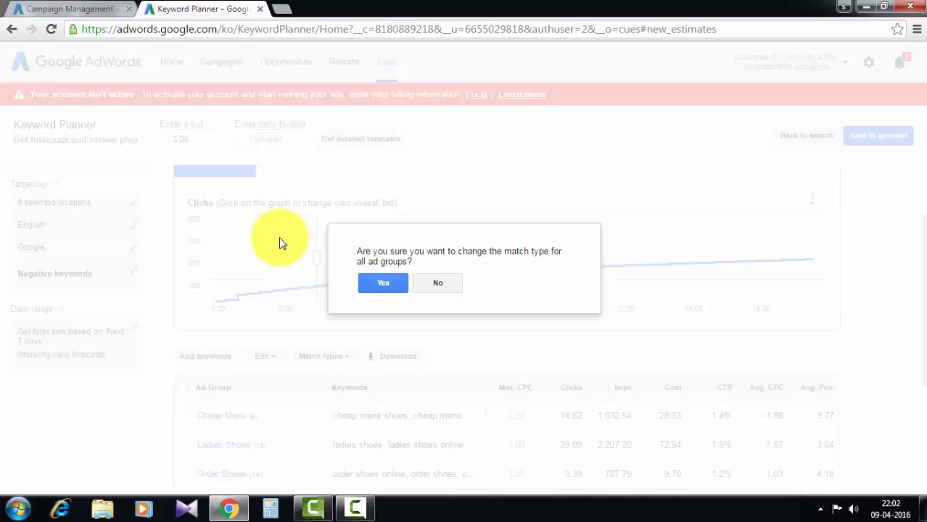
{"action": "left_click", "coordinate": [383, 283]}
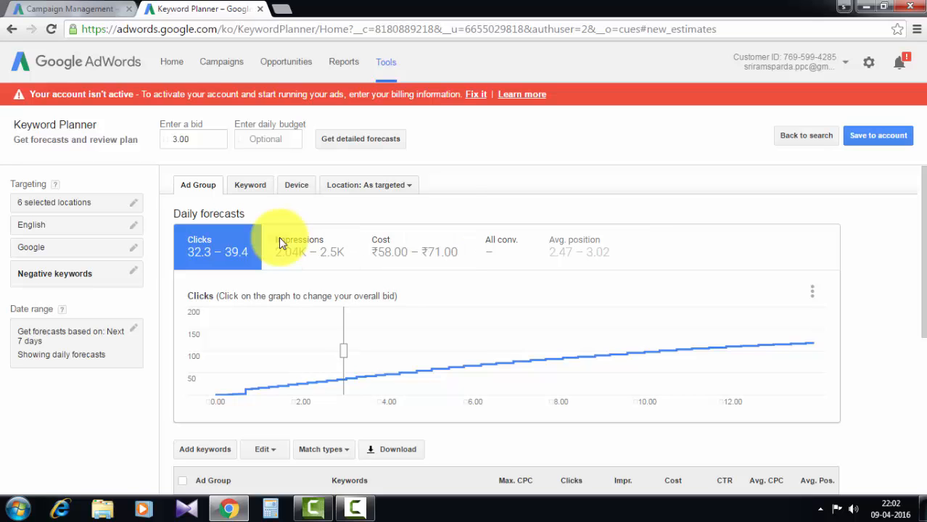
Step: Check the ad group figures and change the match type of all ad groups to phrase match
{"action": "scroll", "coordinate": [281, 243], "scroll_direction": "down", "scroll_amount": 3}
{"action": "left_click", "coordinate": [324, 246]}
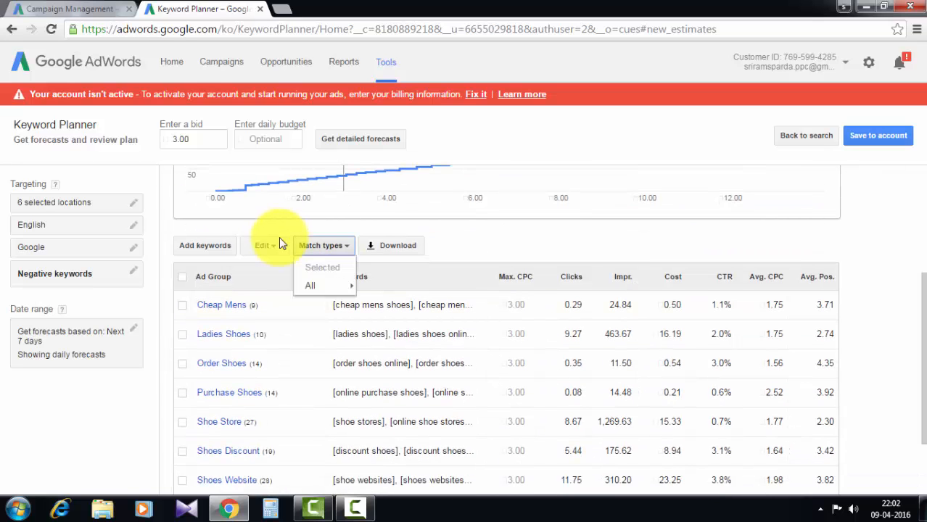
{"action": "mouse_move", "coordinate": [319, 286]}
{"action": "left_click", "coordinate": [392, 325]}
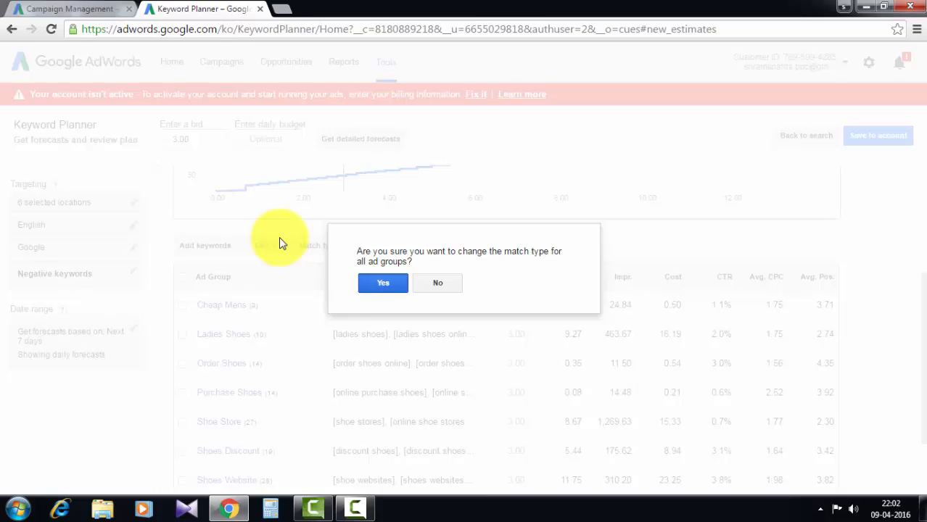
{"action": "left_click", "coordinate": [383, 283]}
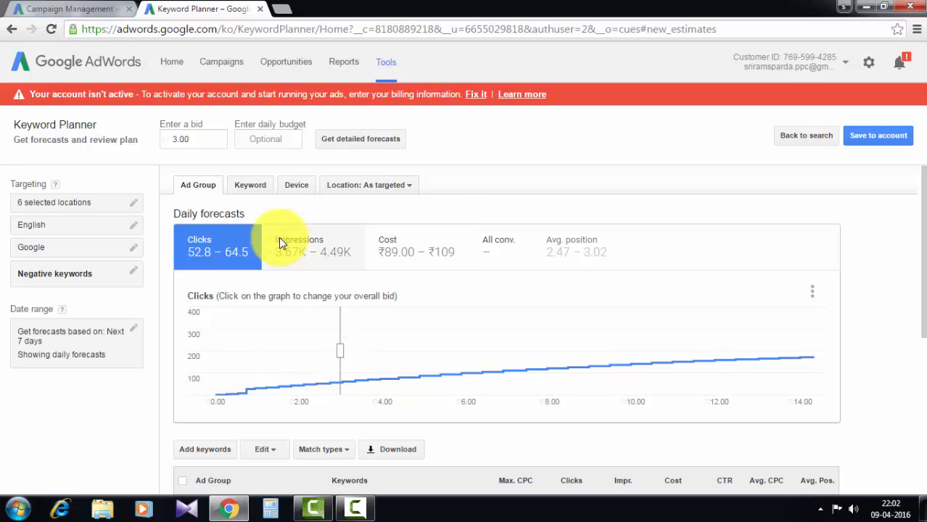
Step: Change the match type of all ad groups back to broad match and check the forecasts for each ad group
{"action": "scroll", "coordinate": [281, 243], "scroll_direction": "down", "scroll_amount": 1}
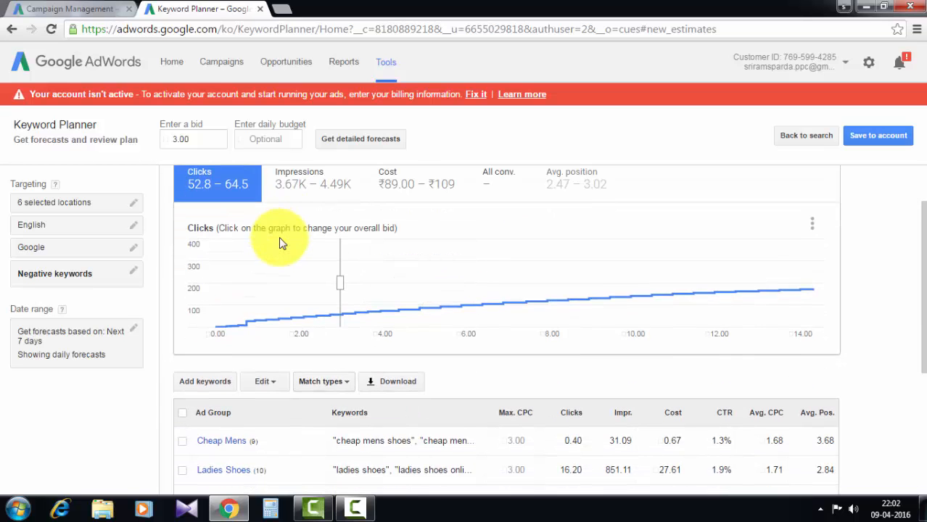
{"action": "left_click", "coordinate": [323, 381]}
{"action": "mouse_move", "coordinate": [312, 420]}
{"action": "left_click", "coordinate": [392, 425]}
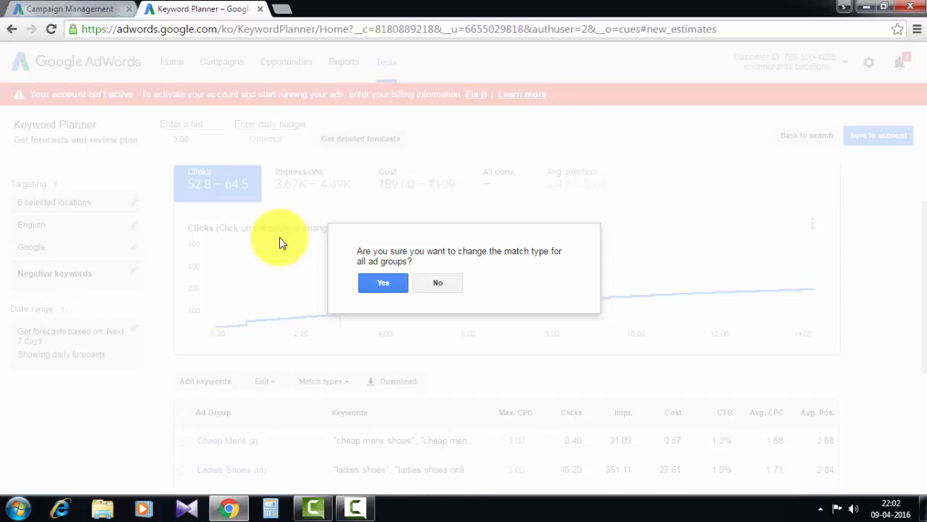
{"action": "left_click", "coordinate": [383, 283]}
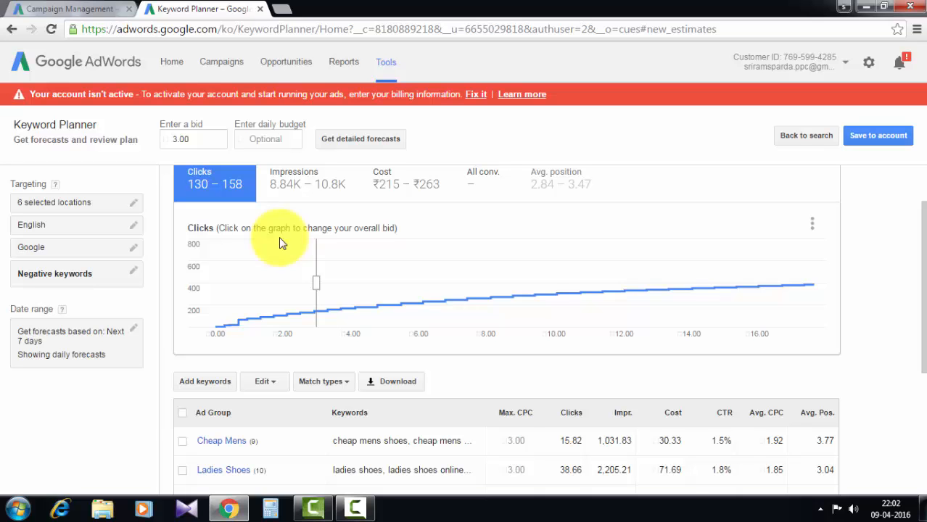
{"action": "scroll", "coordinate": [283, 243], "scroll_direction": "down", "scroll_amount": 3}
{"action": "scroll", "coordinate": [283, 243], "scroll_direction": "up", "scroll_amount": 4}
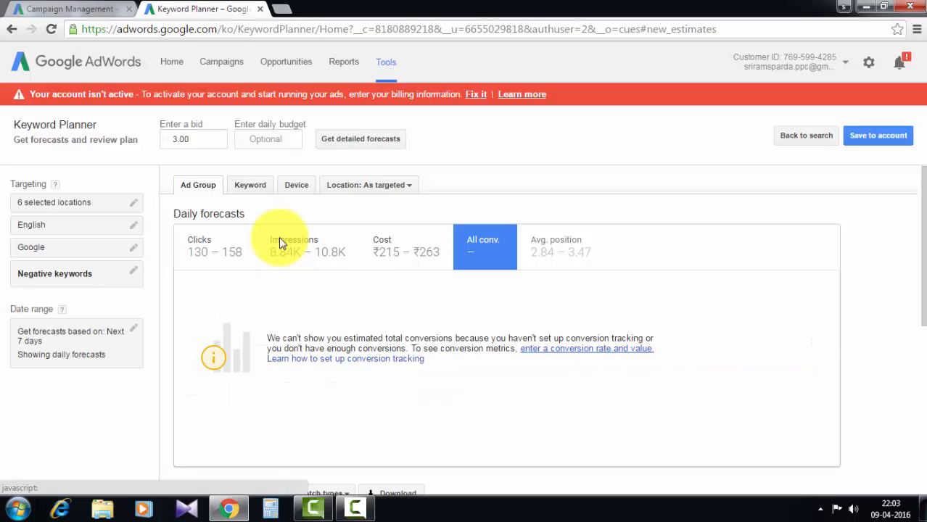
Step: Set the expected conversion rate to 20% and the expected conversion value to 20 for the conversions forecast
{"action": "left_click", "coordinate": [587, 349]}
{"action": "left_click", "coordinate": [370, 291]}
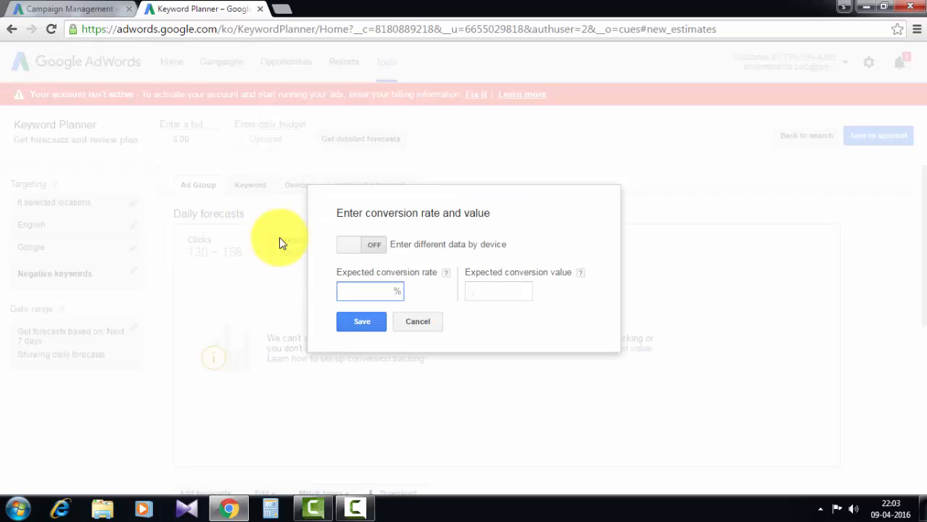
{"action": "type", "text": "20"}
{"action": "key", "text": "Tab"}
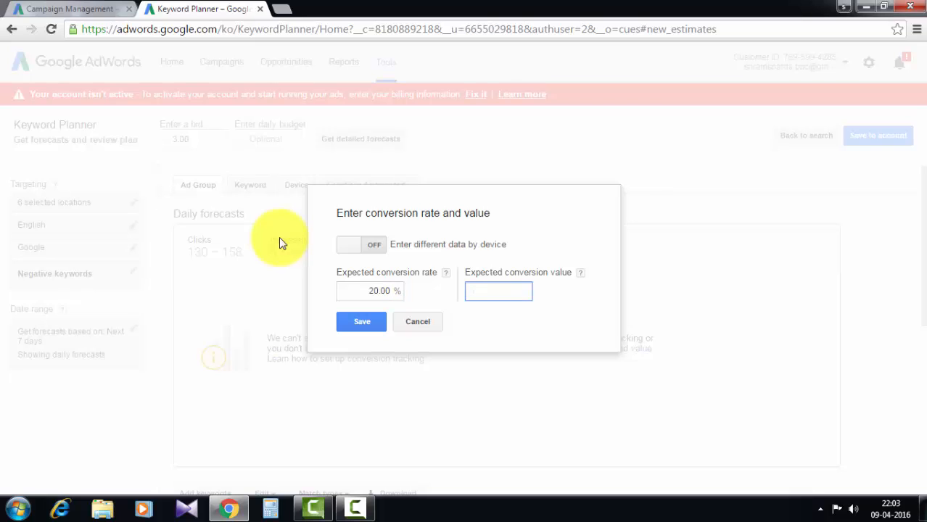
{"action": "type", "text": "20"}
{"action": "key", "text": "Tab"}
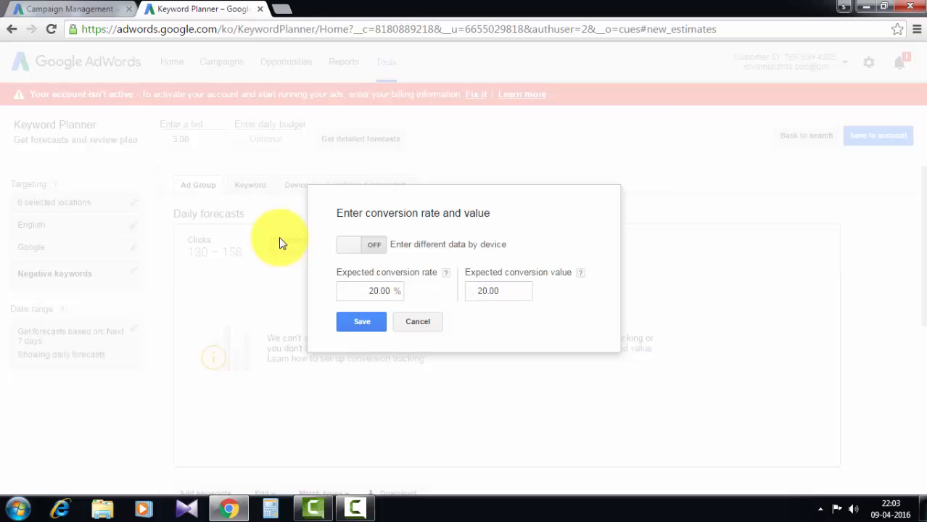
{"action": "key", "text": "Return"}
{"action": "key", "text": "Return"}
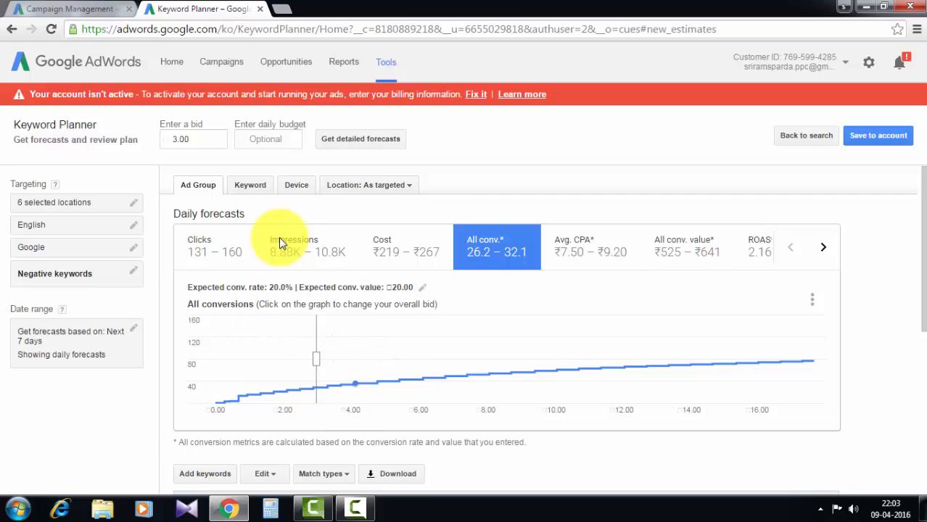
Step: Look through all the daily forecast metrics, including average CPA, conversion value, ROAS and average position
{"action": "left_click", "coordinate": [822, 247]}
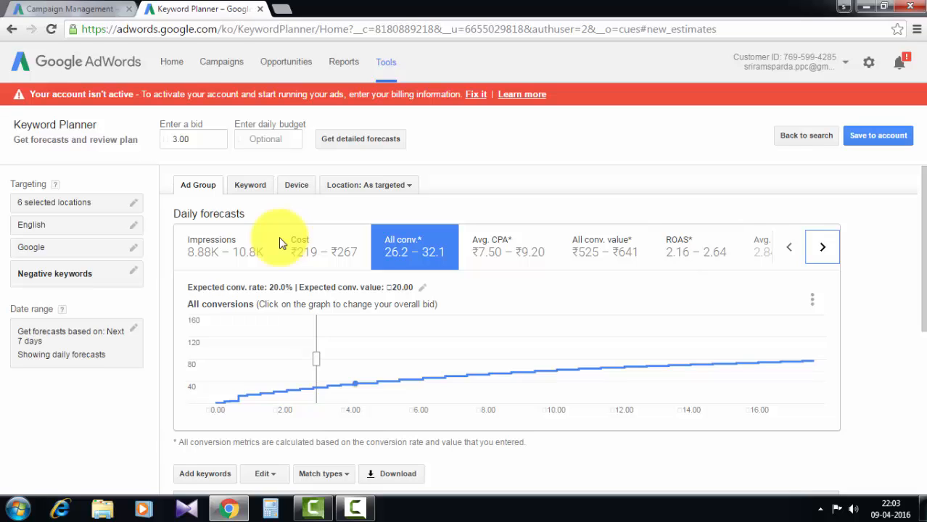
{"action": "left_click", "coordinate": [822, 247]}
{"action": "left_click", "coordinate": [790, 247]}
{"action": "left_click", "coordinate": [791, 247]}
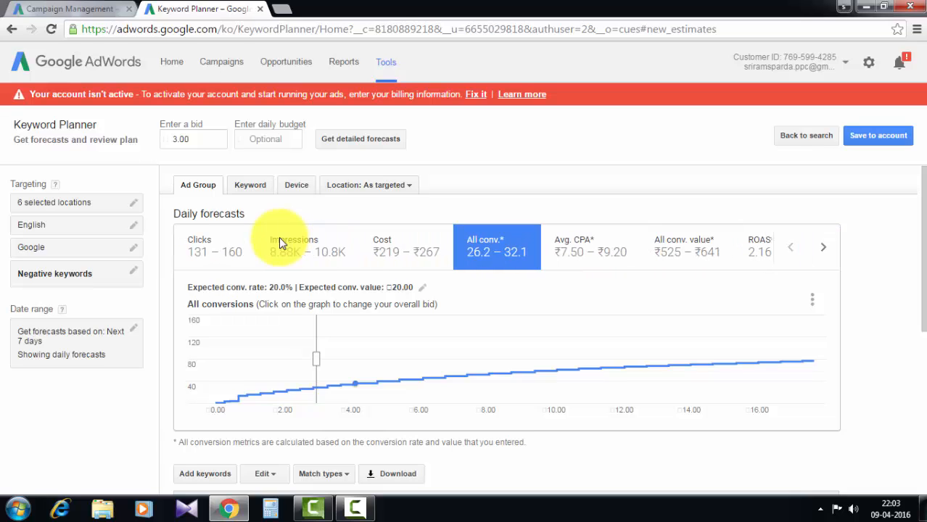
Step: Set both the expected conversion rate and the expected conversion value to 0
{"action": "left_click", "coordinate": [422, 287]}
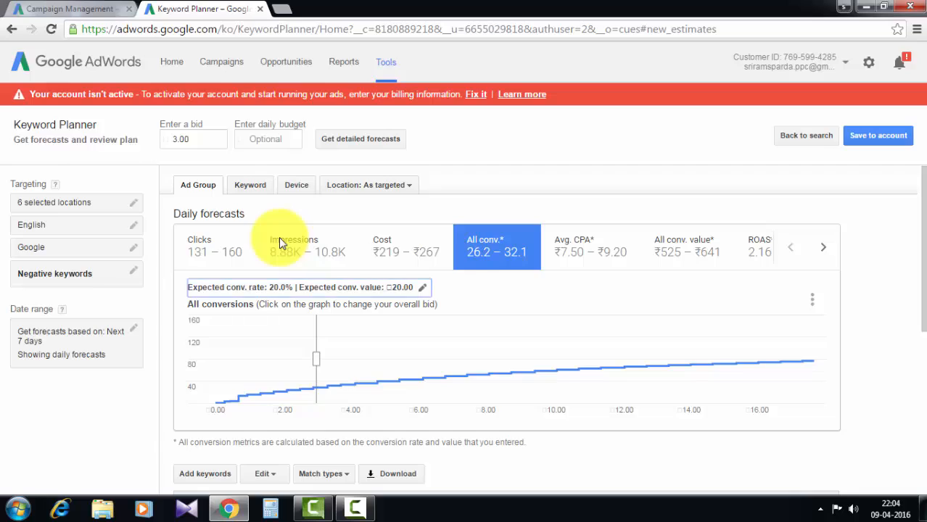
{"action": "type", "text": "0"}
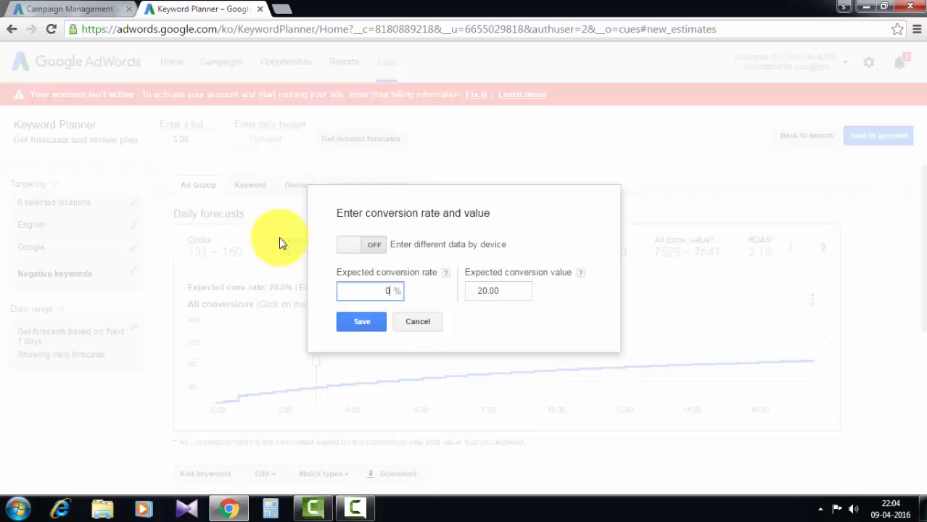
{"action": "key", "text": "Tab"}
{"action": "type", "text": "0"}
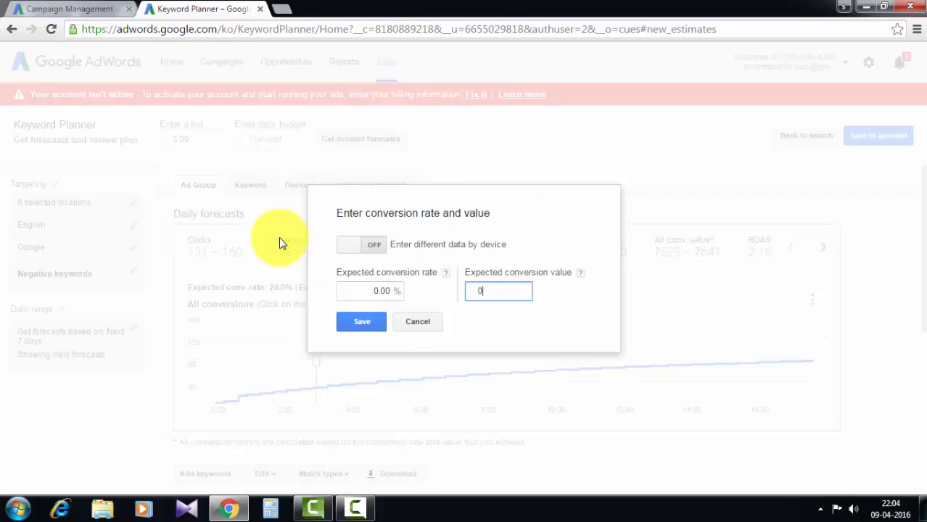
{"action": "key", "text": "Return"}
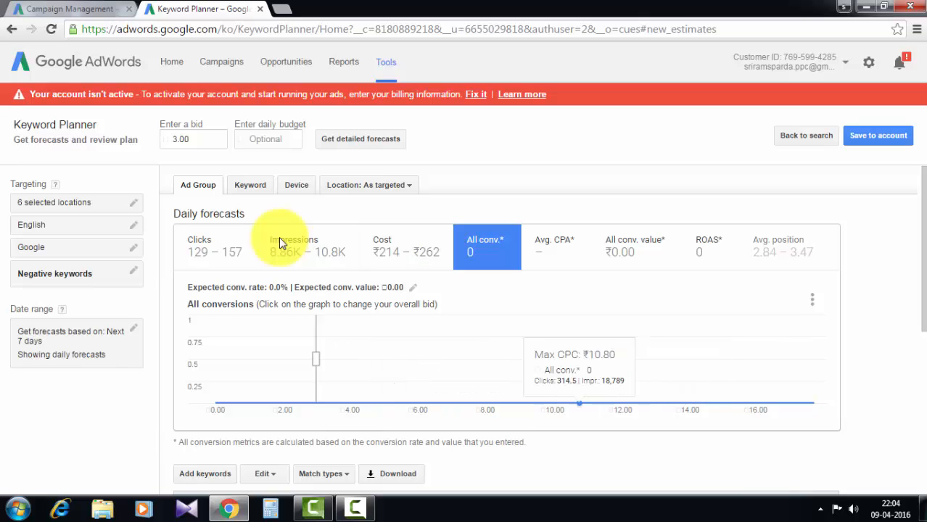
Step: Set the expected conversion rate to 50% and the expected conversion value to 50
{"action": "left_click", "coordinate": [412, 288]}
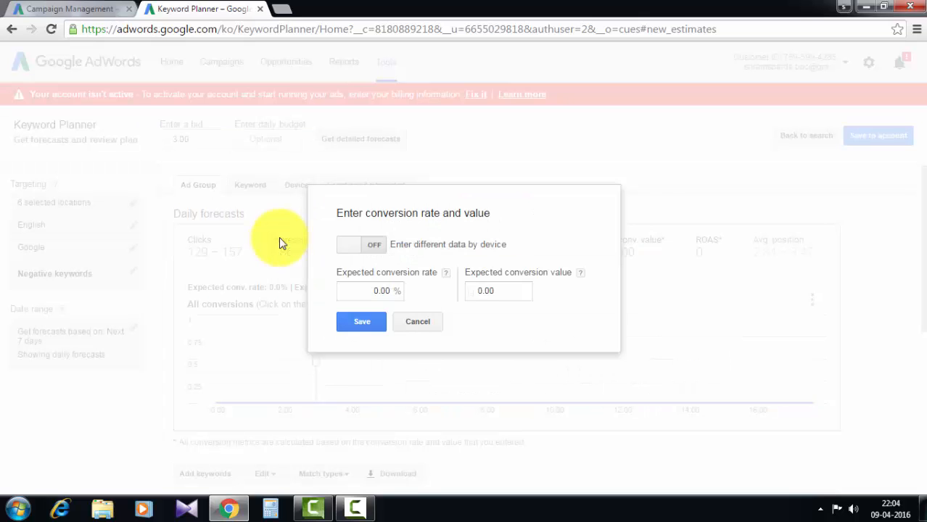
{"action": "left_click_drag", "start_coordinate": [372, 291], "coordinate": [390, 291]}
{"action": "type", "text": "50"}
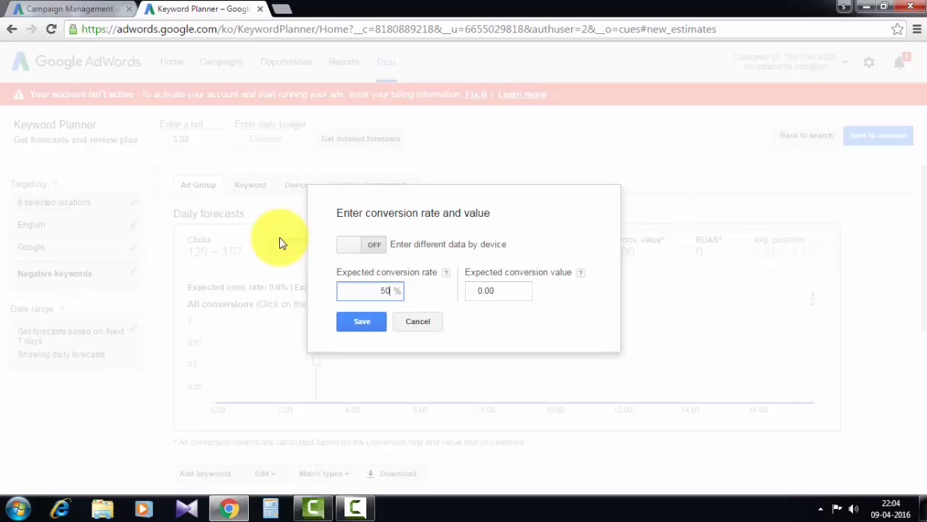
{"action": "key", "text": "Tab"}
{"action": "type", "text": "50"}
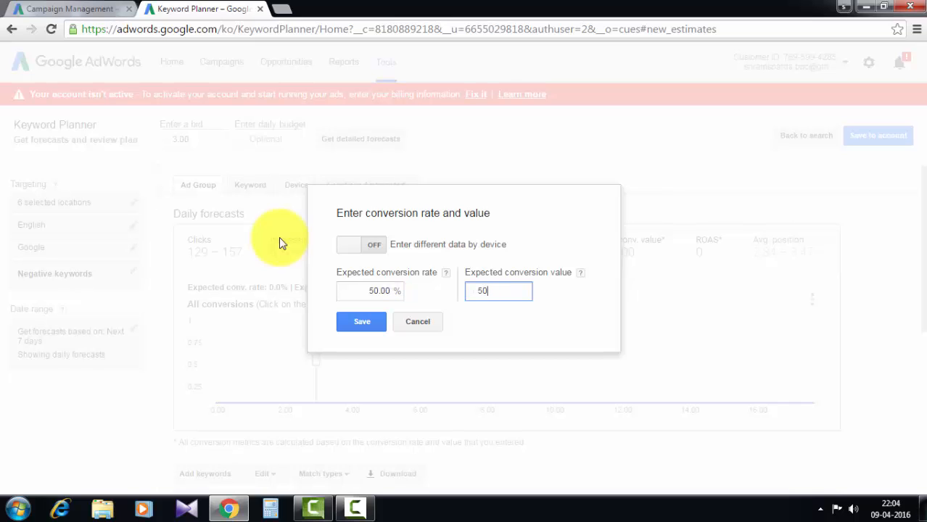
{"action": "key", "text": "Return"}
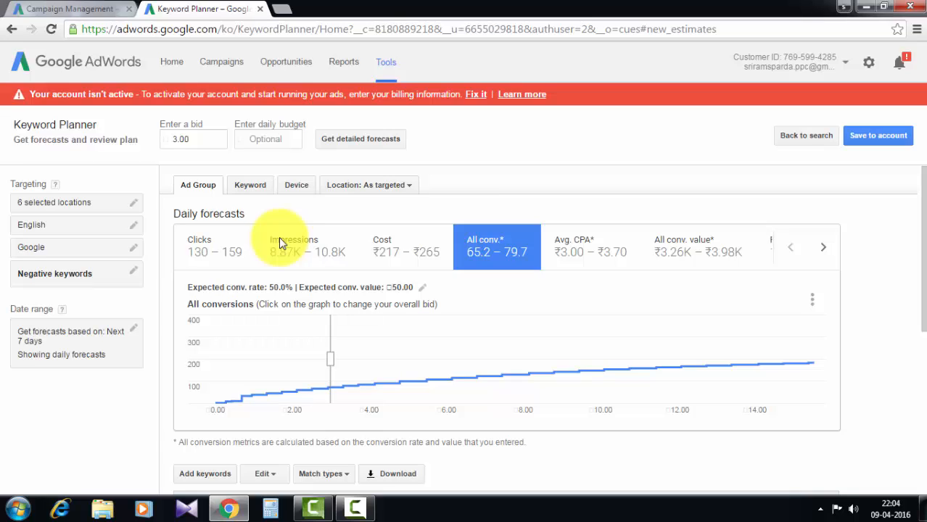
Step: Try to download the plan as an Excel CSV file with historical statistics and traffic forecasts, and close the page it opens
{"action": "scroll", "coordinate": [281, 243], "scroll_direction": "down", "scroll_amount": 3}
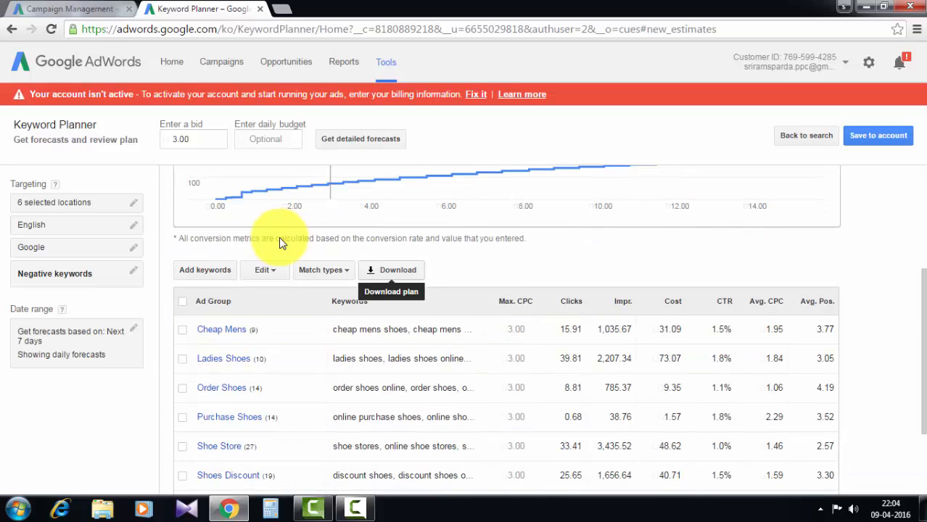
{"action": "left_click", "coordinate": [392, 270]}
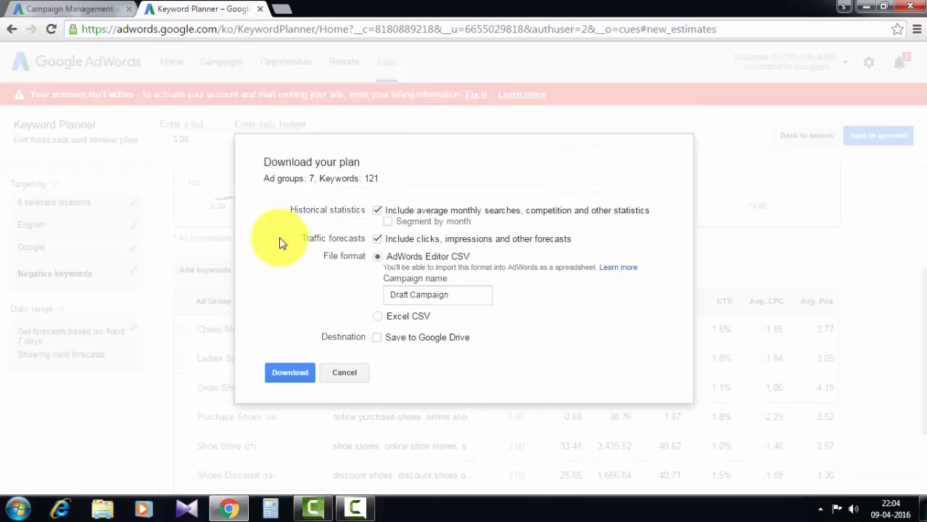
{"action": "left_click", "coordinate": [377, 316]}
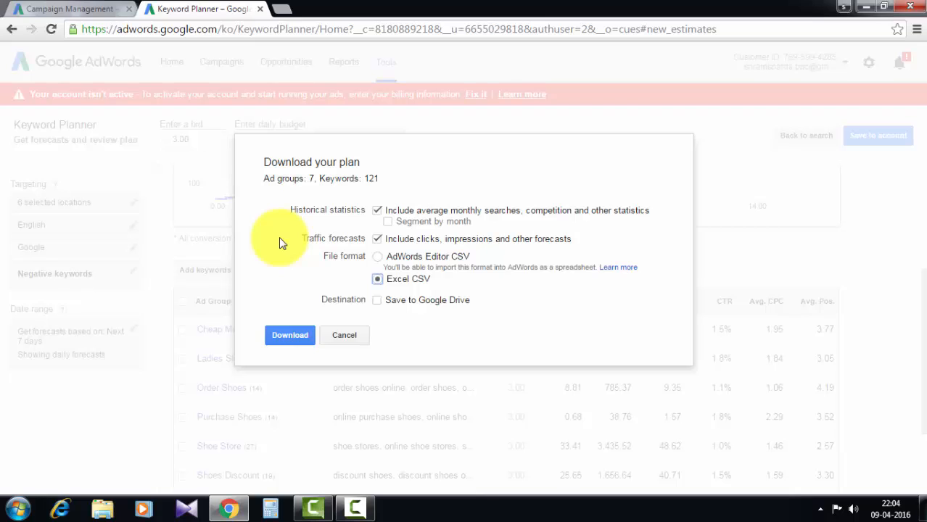
{"action": "left_click", "coordinate": [290, 335]}
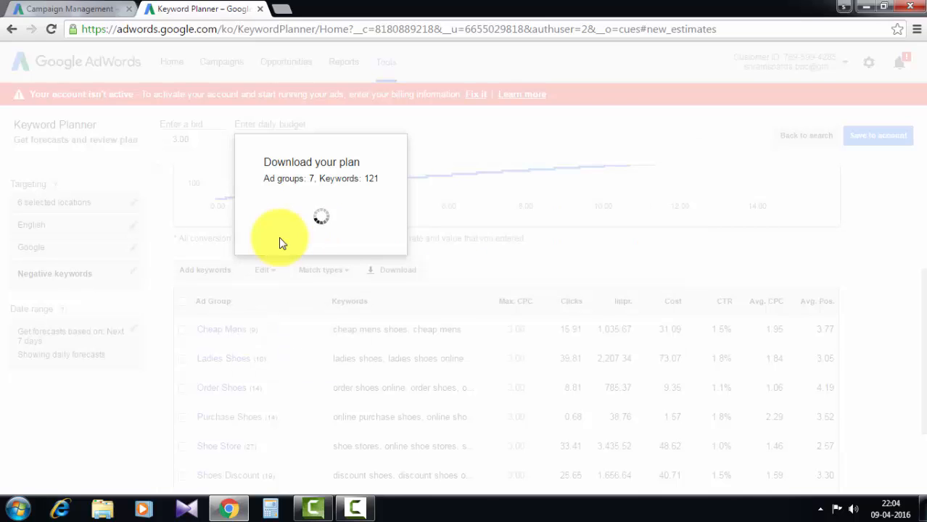
{"action": "left_click", "coordinate": [428, 305]}
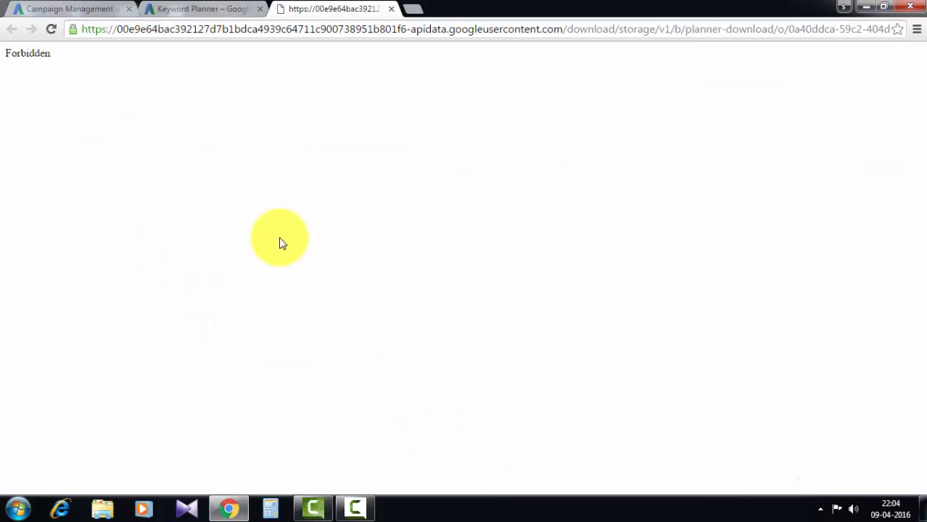
{"action": "key", "text": "ctrl+w"}
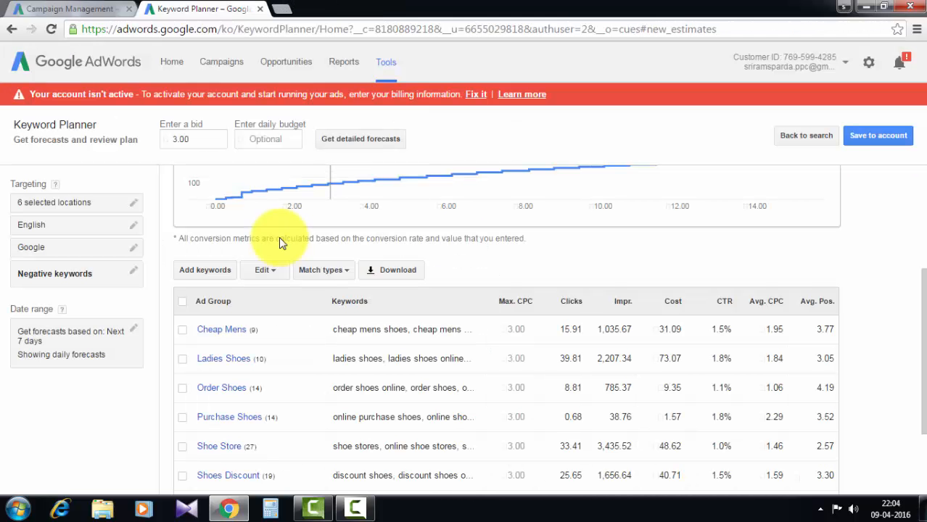
Step: Check which Google account is signed in and close the account details
{"action": "left_click", "coordinate": [826, 63]}
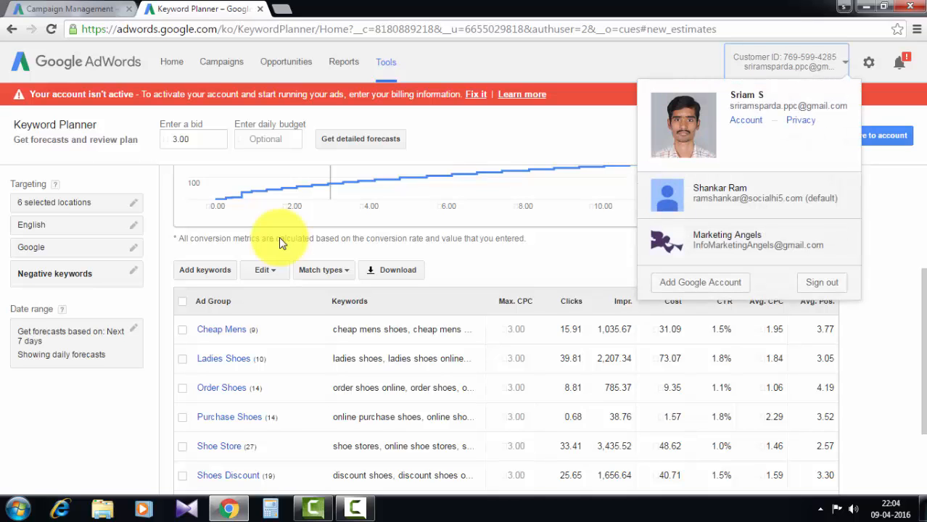
{"action": "left_click", "coordinate": [280, 238]}
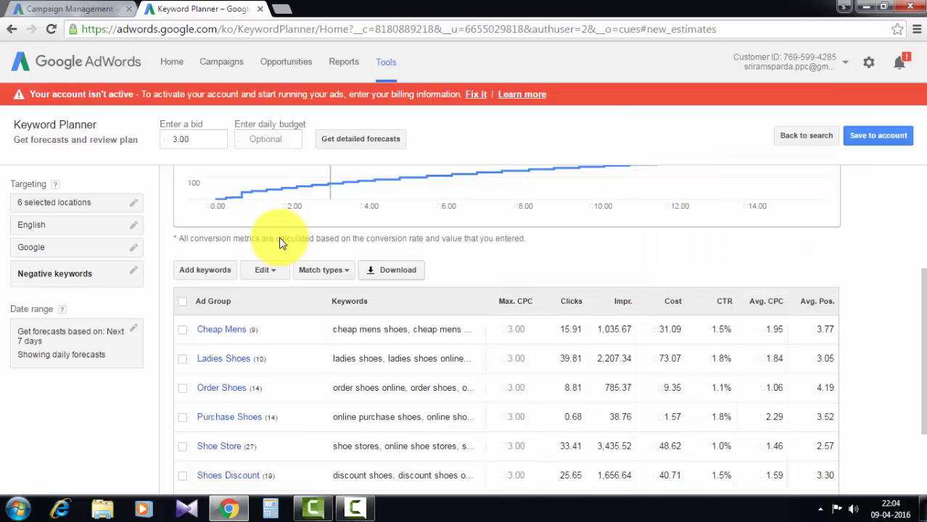
Step: Try again to download the plan as an Excel CSV file, and close the page it opens and the download dialog
{"action": "left_click", "coordinate": [392, 270]}
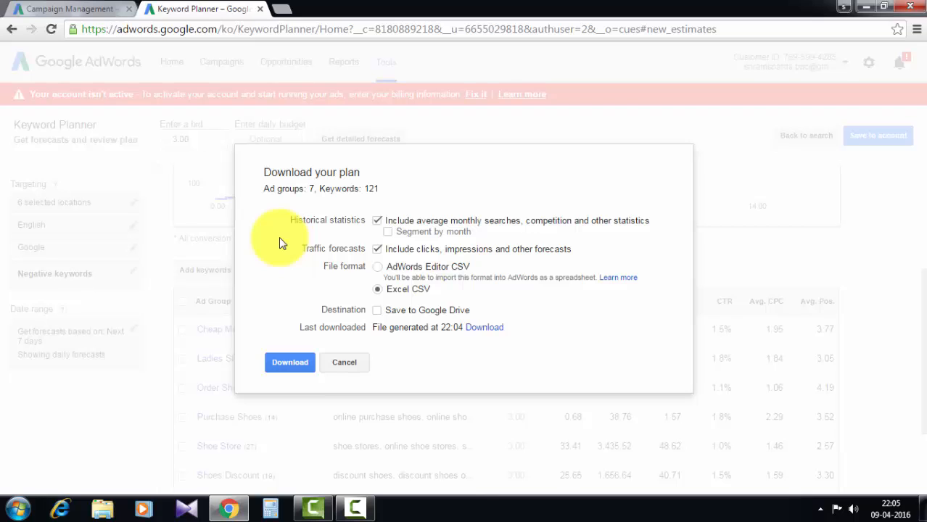
{"action": "left_click", "coordinate": [290, 362]}
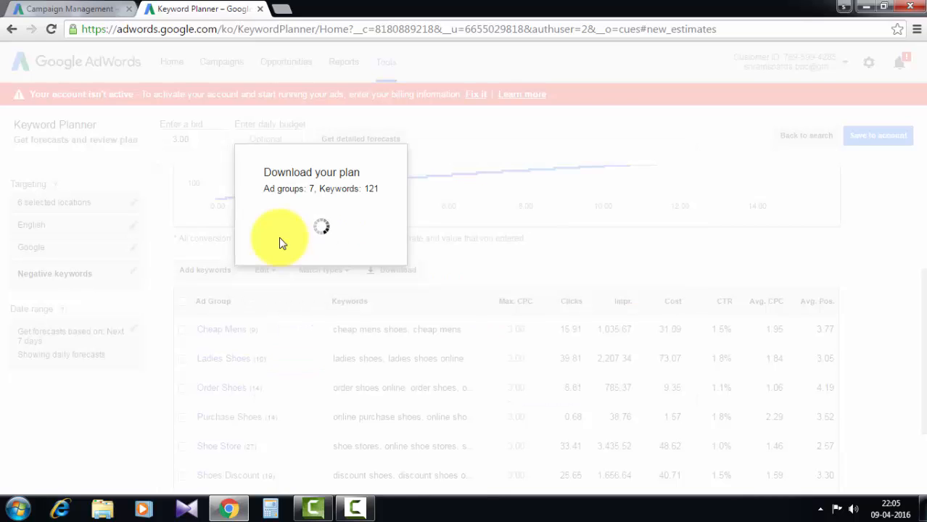
{"action": "left_click", "coordinate": [428, 305]}
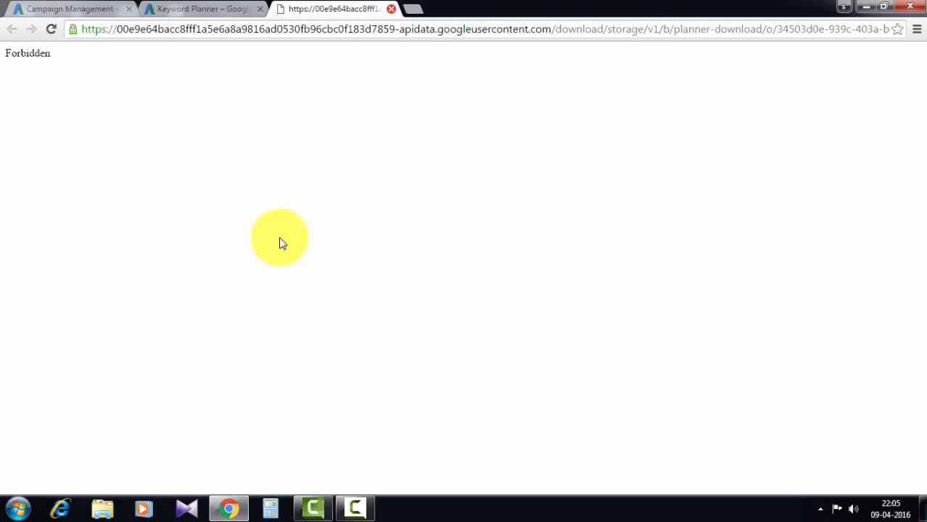
{"action": "left_click", "coordinate": [391, 9]}
{"action": "left_click", "coordinate": [483, 306]}
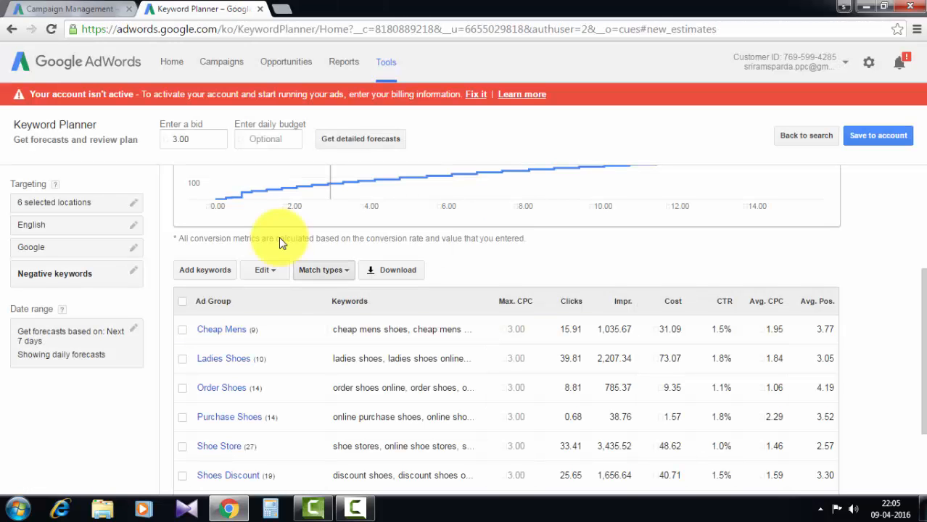
Step: Download the plan as an Excel CSV saved to Google Drive, and try to open the file with the AdWords account
{"action": "left_click", "coordinate": [324, 270]}
{"action": "left_click", "coordinate": [392, 270]}
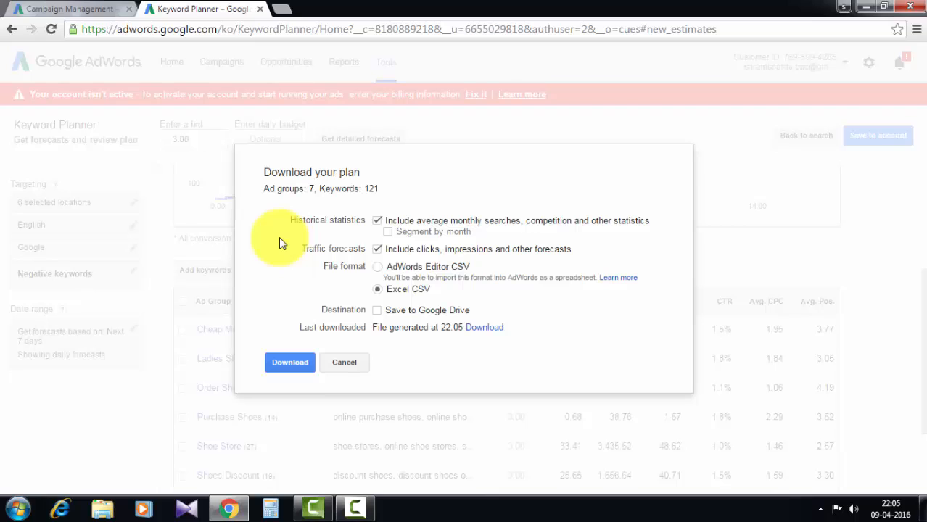
{"action": "left_click", "coordinate": [376, 310]}
{"action": "left_click", "coordinate": [289, 362]}
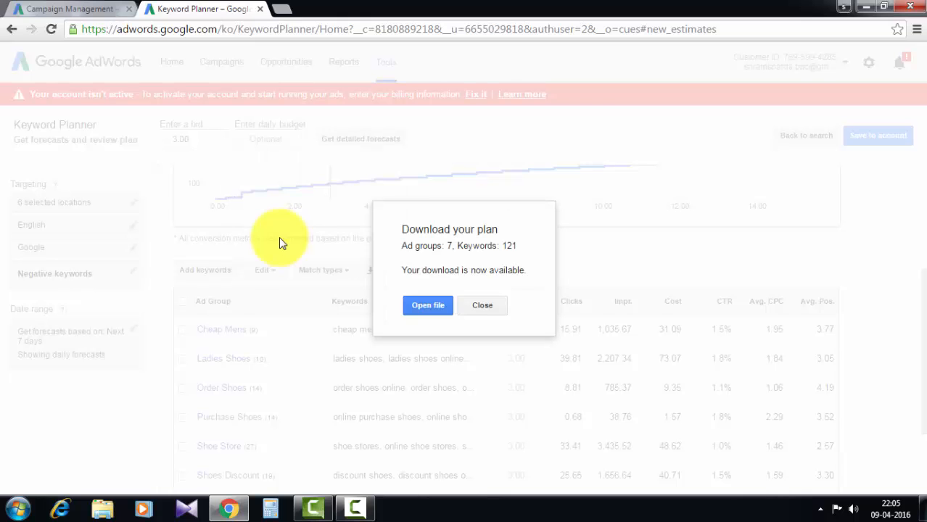
{"action": "left_click", "coordinate": [428, 305]}
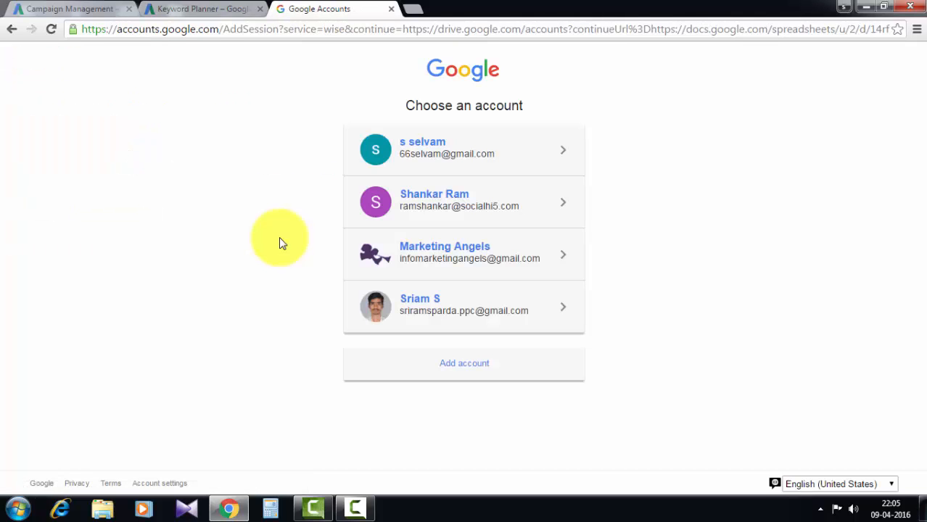
{"action": "key", "text": "Return"}
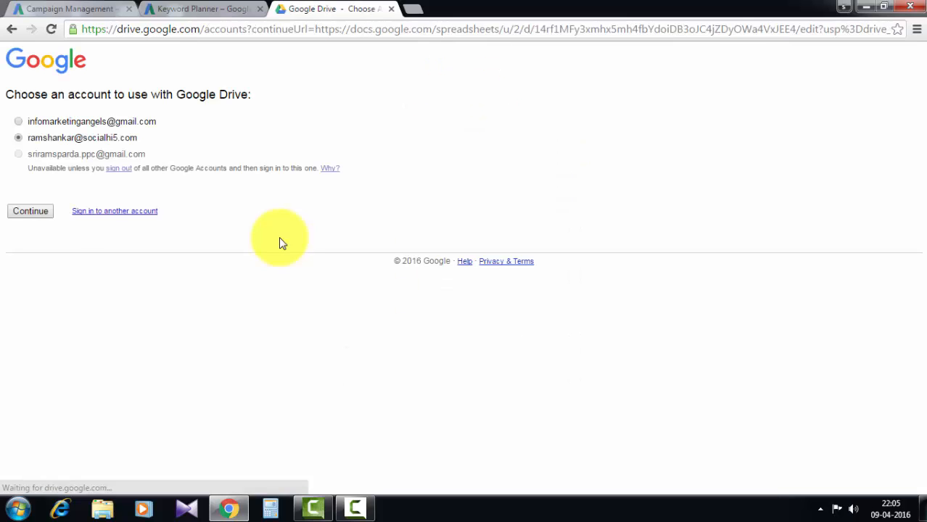
{"action": "double_click", "coordinate": [280, 238]}
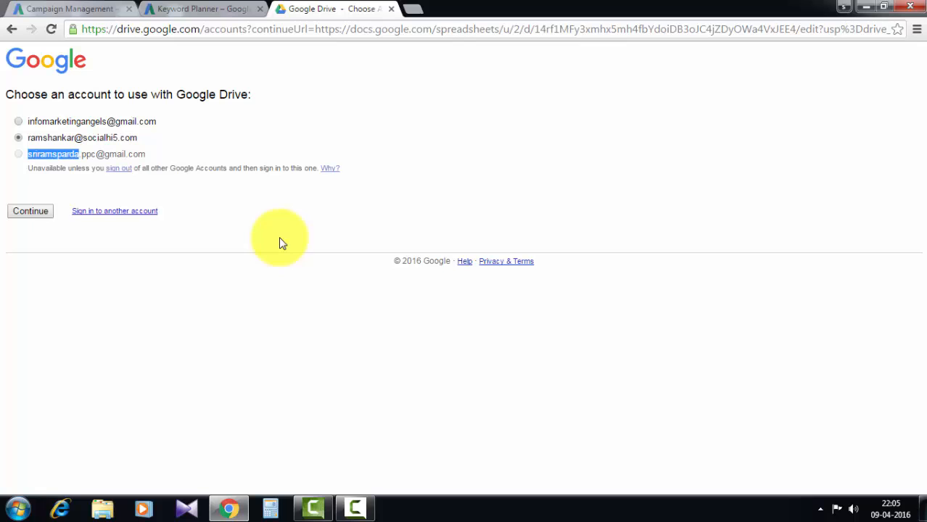
Step: Return to the Keyword Planner, check the signed-in account, and review the plan's daily forecasts and ad group table
{"action": "left_click", "coordinate": [203, 8]}
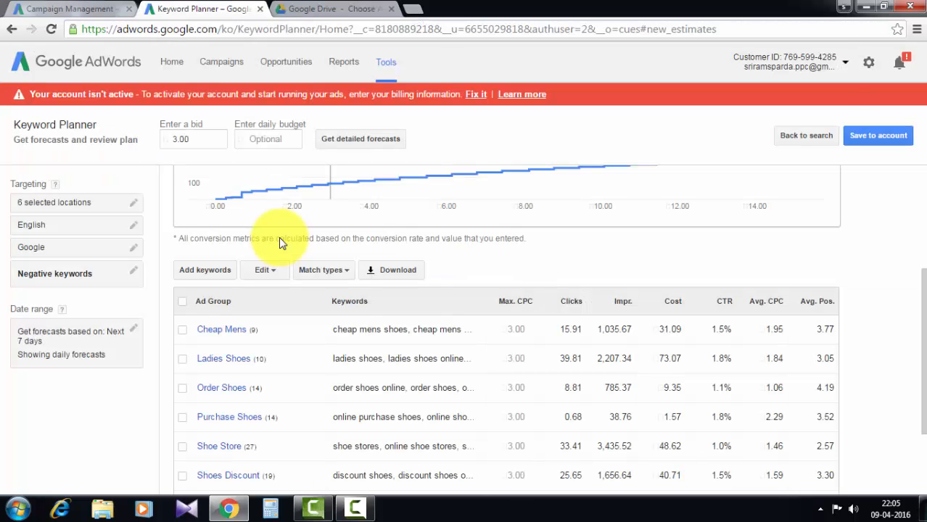
{"action": "left_click", "coordinate": [789, 62]}
{"action": "left_click", "coordinate": [282, 243]}
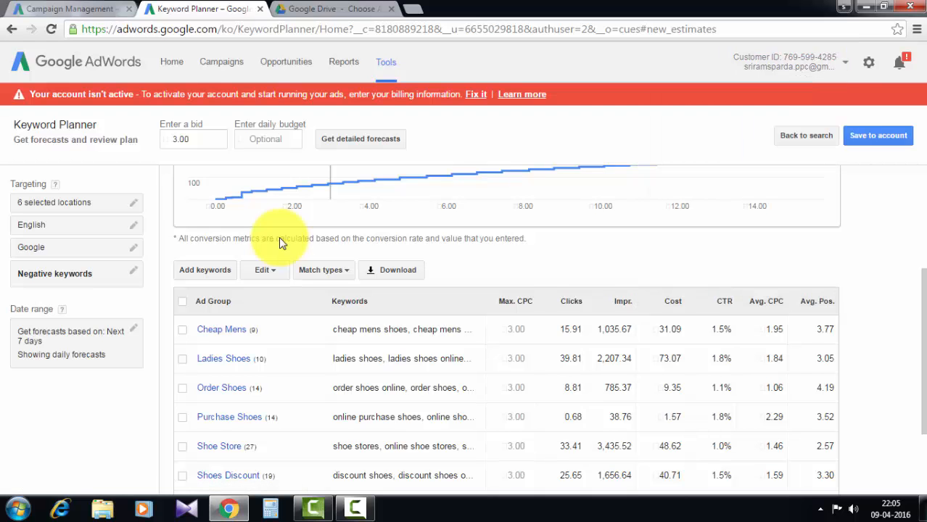
{"action": "scroll", "coordinate": [282, 243], "scroll_direction": "down", "scroll_amount": 1}
{"action": "scroll", "coordinate": [282, 244], "scroll_direction": "down", "scroll_amount": 2}
{"action": "scroll", "coordinate": [282, 244], "scroll_direction": "up", "scroll_amount": 3}
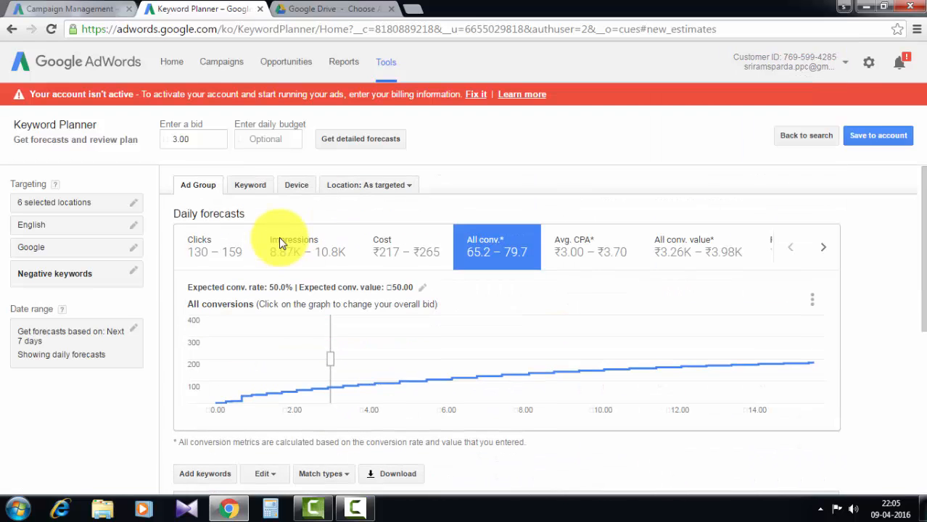
{"action": "scroll", "coordinate": [282, 244], "scroll_direction": "down", "scroll_amount": 5}
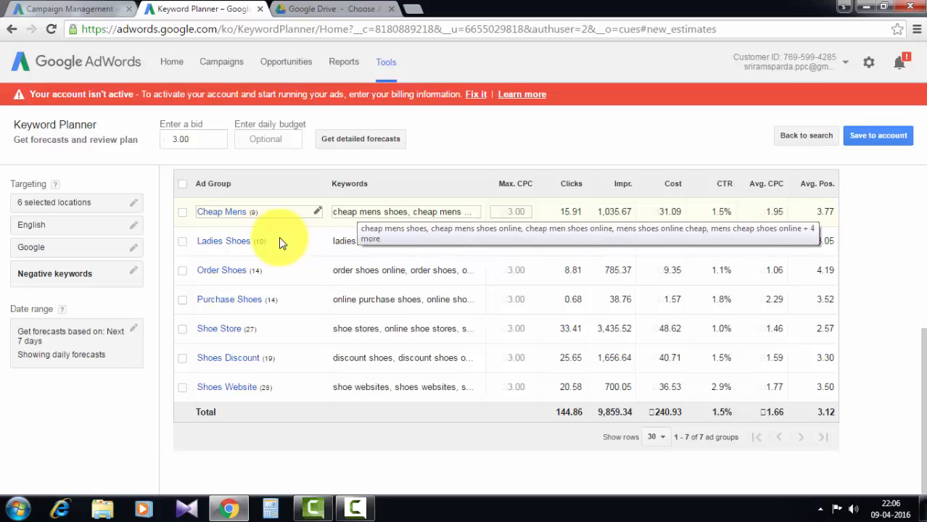
{"action": "scroll", "coordinate": [282, 243], "scroll_direction": "up", "scroll_amount": 4}
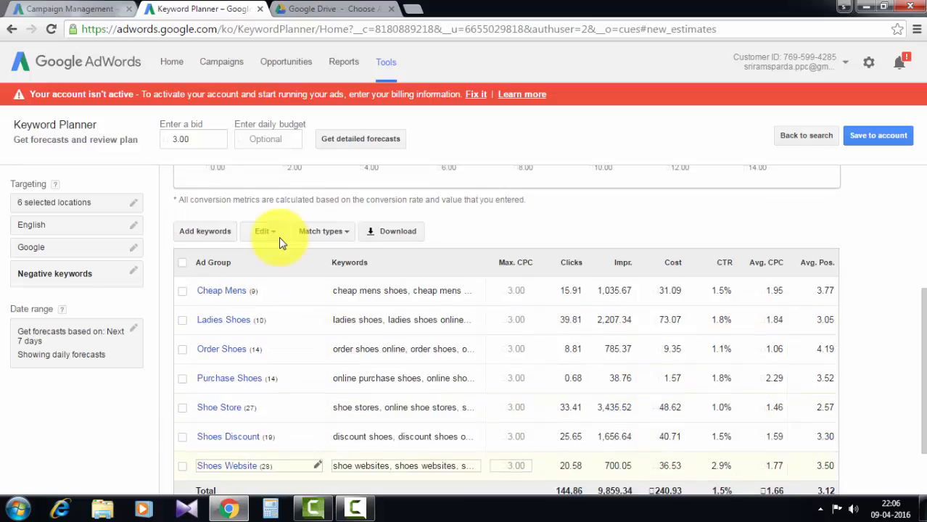
Step: Open the keyword list of the Animation Tutorials ad group in the Example campaign on the Campaign Management page
{"action": "key", "text": "ctrl+shift+Tab"}
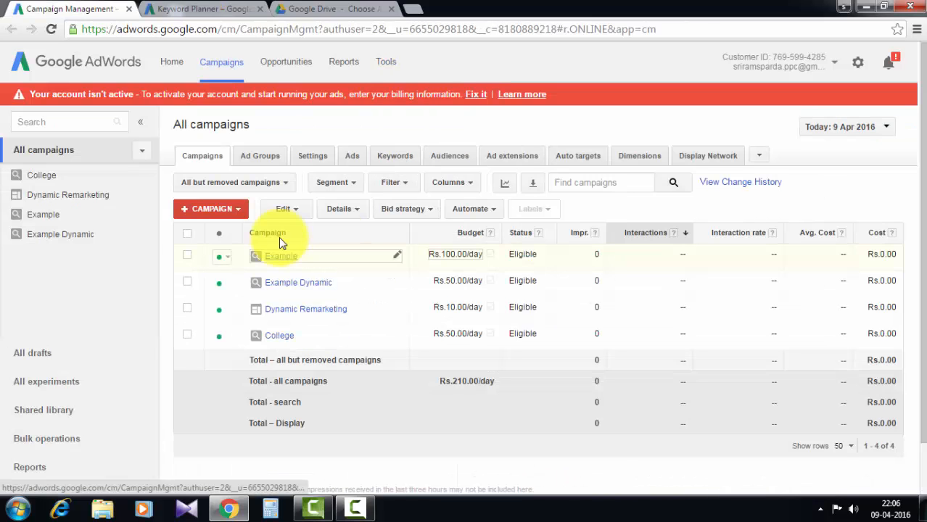
{"action": "left_click", "coordinate": [281, 243]}
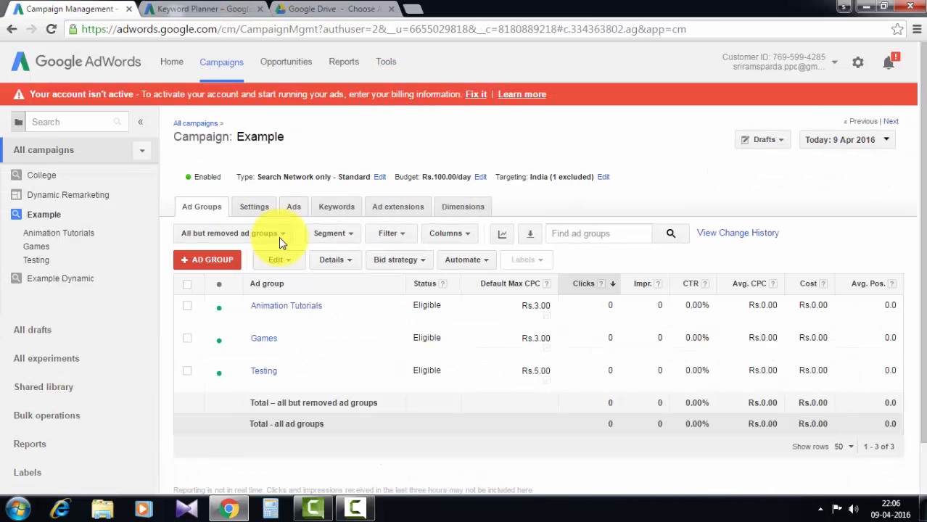
{"action": "left_click", "coordinate": [336, 206]}
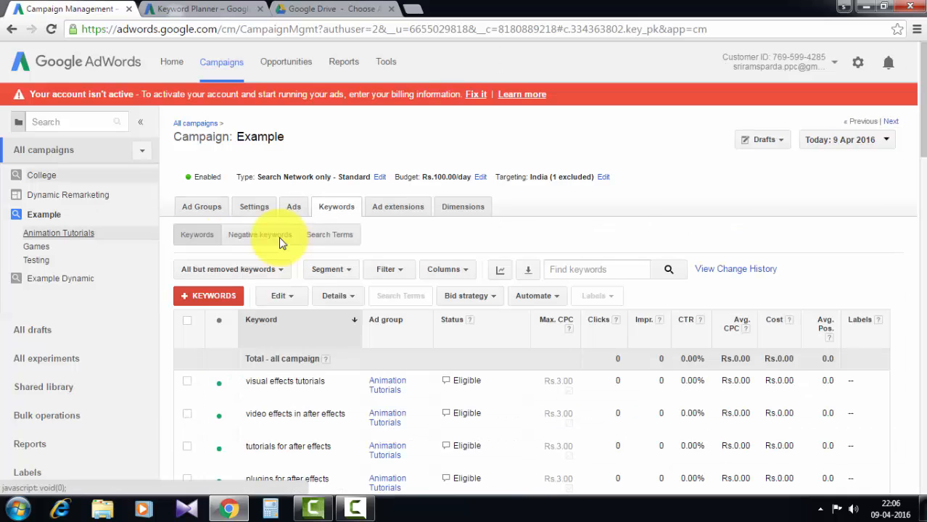
{"action": "left_click", "coordinate": [59, 233]}
Step: Examine the ad group's keywords and the status and quality score details of several after effects plugin and template keywords
{"action": "scroll", "coordinate": [464, 348], "scroll_direction": "down", "scroll_amount": 1}
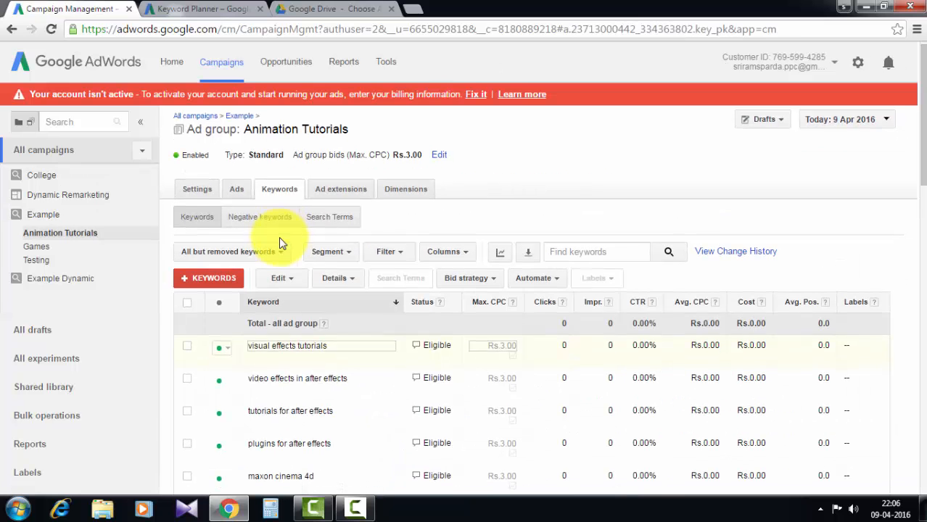
{"action": "scroll", "coordinate": [282, 243], "scroll_direction": "down", "scroll_amount": 10}
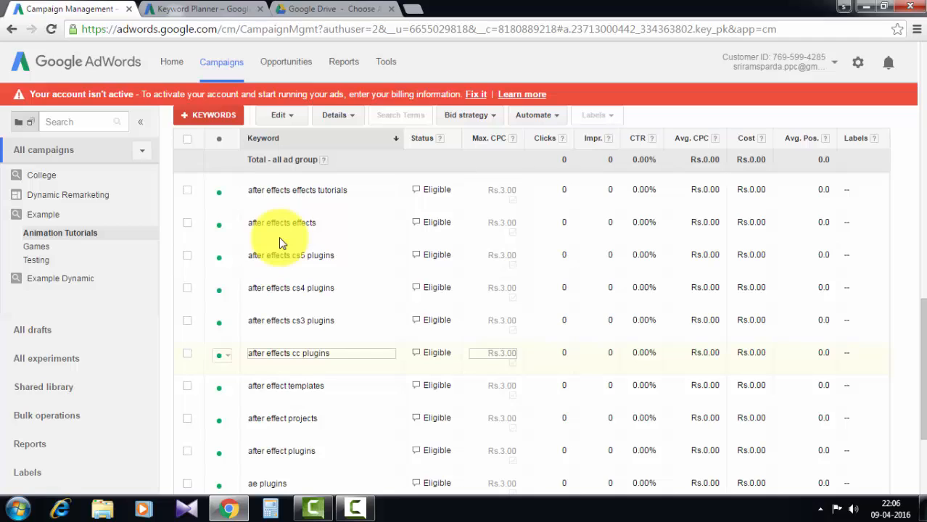
{"action": "mouse_move", "coordinate": [415, 353]}
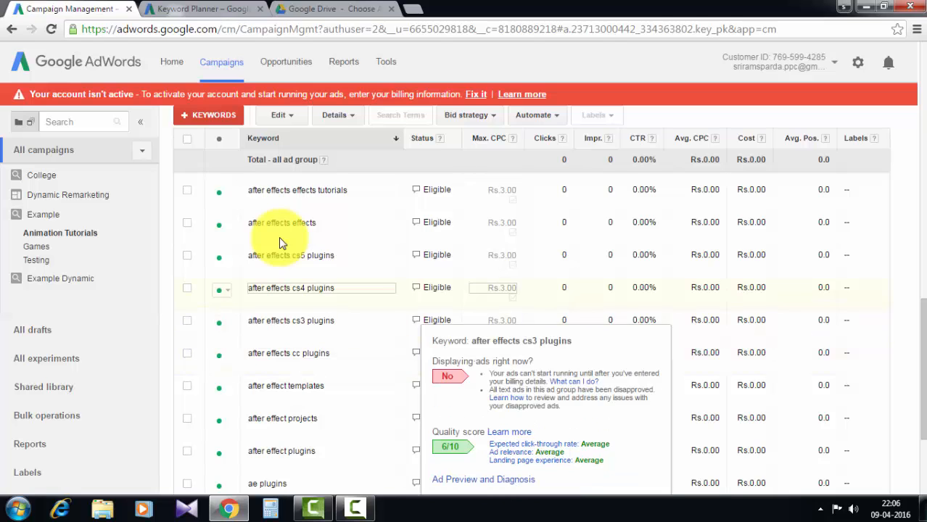
{"action": "mouse_move", "coordinate": [416, 287]}
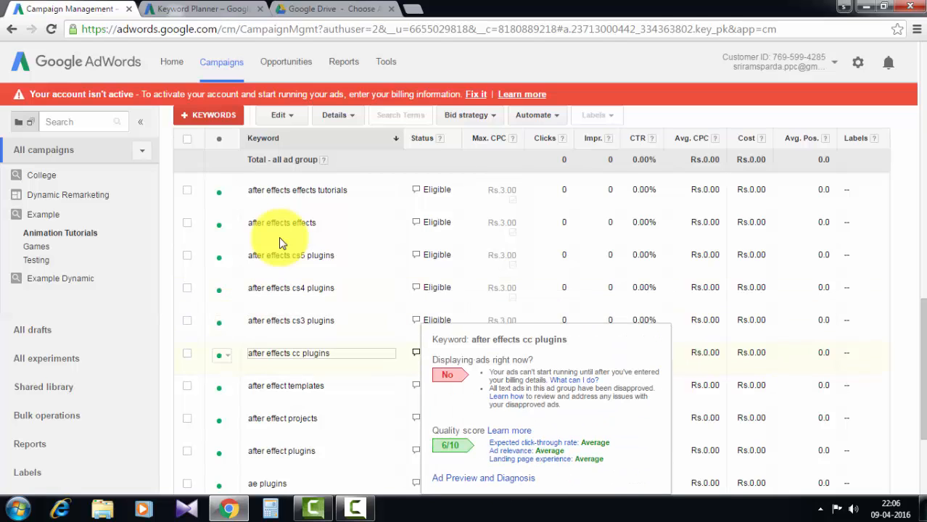
{"action": "mouse_move", "coordinate": [415, 385]}
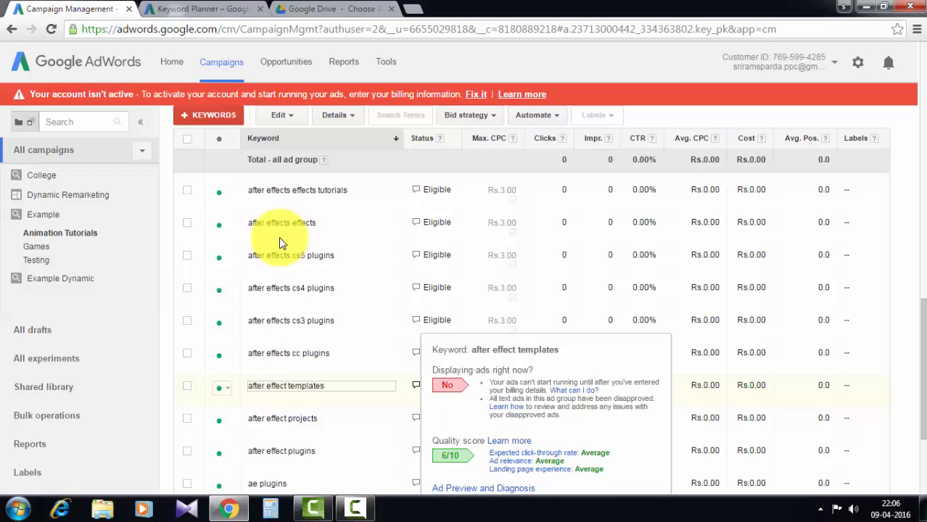
{"action": "scroll", "coordinate": [283, 243], "scroll_direction": "up", "scroll_amount": 12}
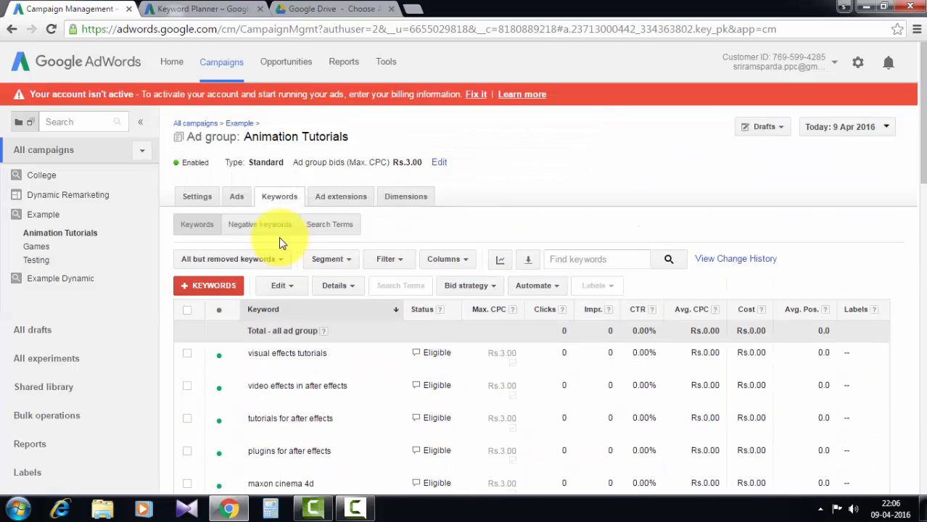
{"action": "scroll", "coordinate": [282, 243], "scroll_direction": "down", "scroll_amount": 13}
{"action": "scroll", "coordinate": [282, 243], "scroll_direction": "up", "scroll_amount": 6}
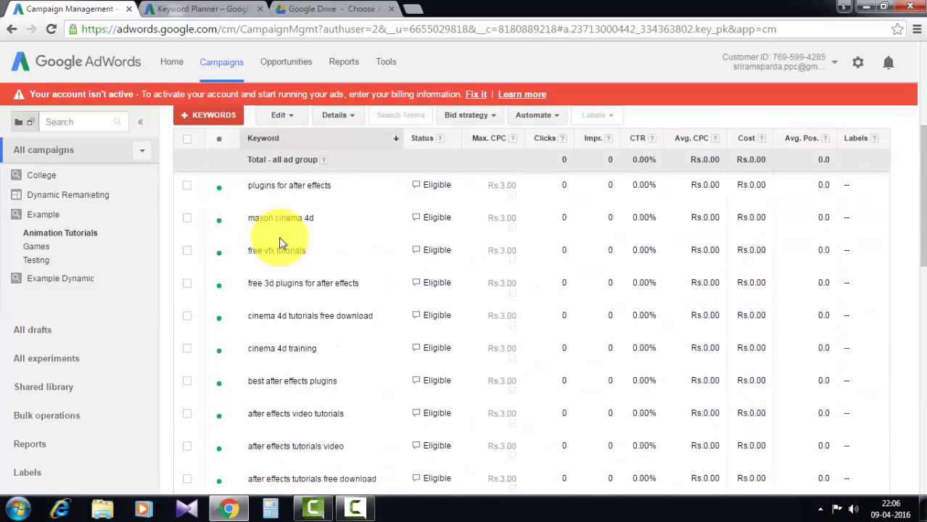
{"action": "scroll", "coordinate": [282, 243], "scroll_direction": "up", "scroll_amount": 5}
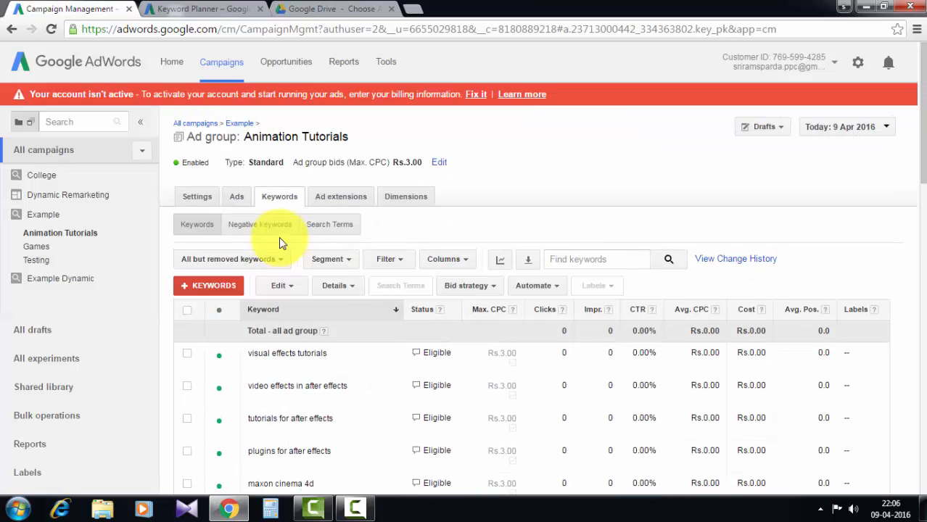
{"action": "left_click", "coordinate": [355, 508]}
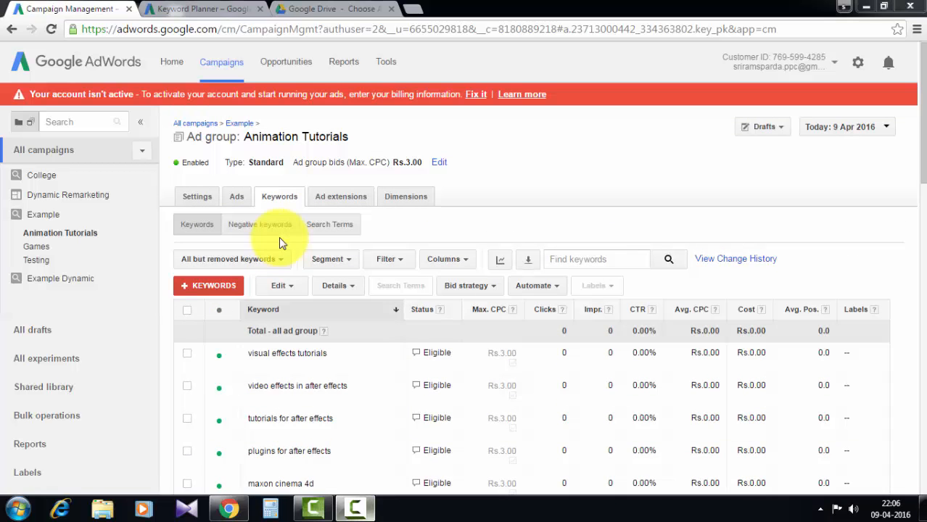